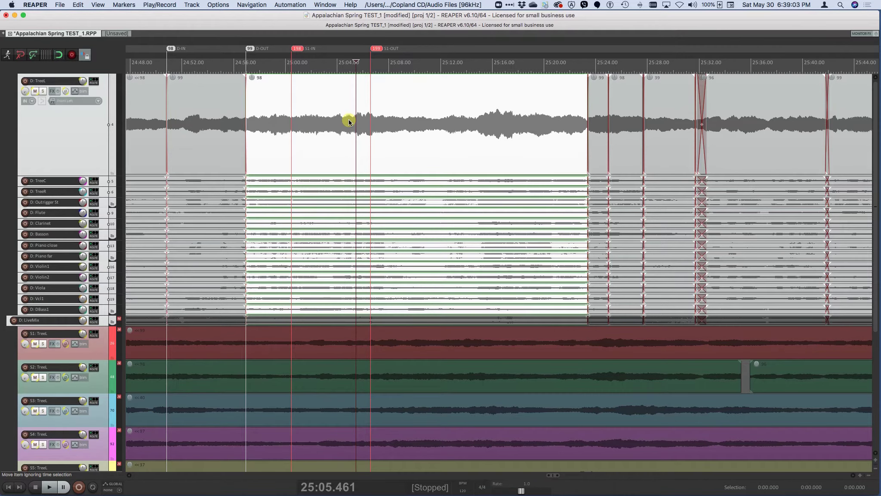
# Step: Collapse the destination group to its D: TreeL track and step the active group down through the source groups to S9
pyautogui.hotkey('ctrl', '2')
pyautogui.hotkey('ctrl', 'alt', 'Down')
pyautogui.hotkey('ctrl', 'alt', 'Down')
pyautogui.hotkey('ctrl', 'alt', 'Down')
pyautogui.hotkey('ctrl', 'alt', 'Down')
pyautogui.hotkey('ctrl', 'alt', 'Down')
pyautogui.hotkey('ctrl', 'alt', 'Down')
pyautogui.hotkey('ctrl', 'alt', 'Down')
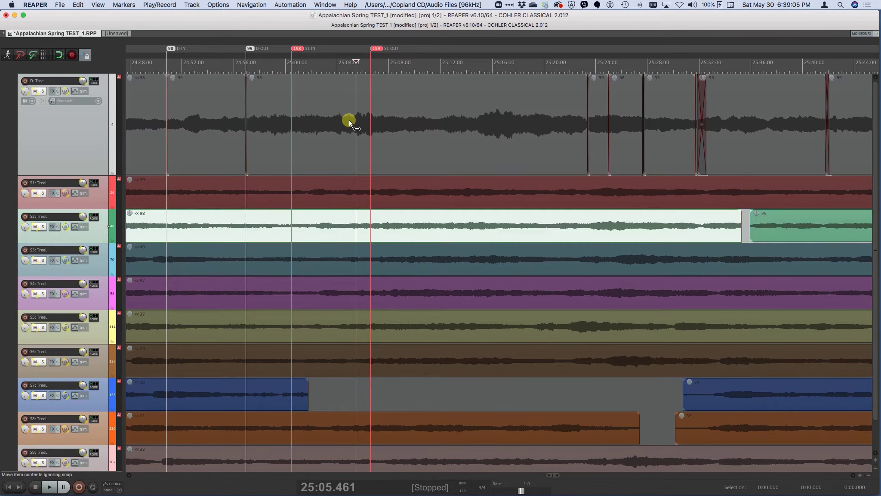
pyautogui.hotkey('ctrl', 'alt', 'Down')
pyautogui.hotkey('ctrl', 'alt', 'Down')
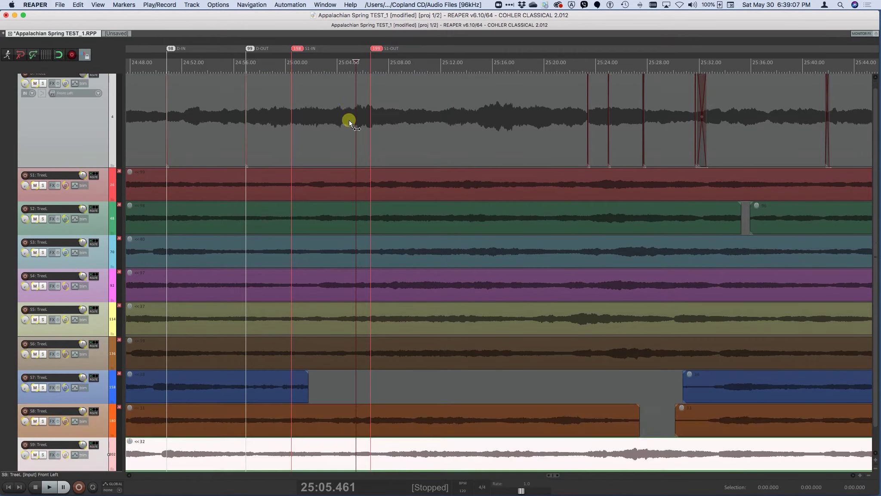
# Step: Step the active group back up from S9 to the destination group D
pyautogui.hotkey('ctrl', 'alt', 'Up')
pyautogui.hotkey('ctrl', 'alt', 'Up')
pyautogui.hotkey('ctrl', 'alt', 'Up')
pyautogui.hotkey('ctrl', 'alt', 'Up')
pyautogui.hotkey('ctrl', 'alt', 'Up')
pyautogui.hotkey('ctrl', 'alt', 'Up')
pyautogui.hotkey('ctrl', 'alt', 'Up')
pyautogui.hotkey('ctrl', 'alt', 'Up')
pyautogui.hotkey('ctrl', 'alt', 'Up')
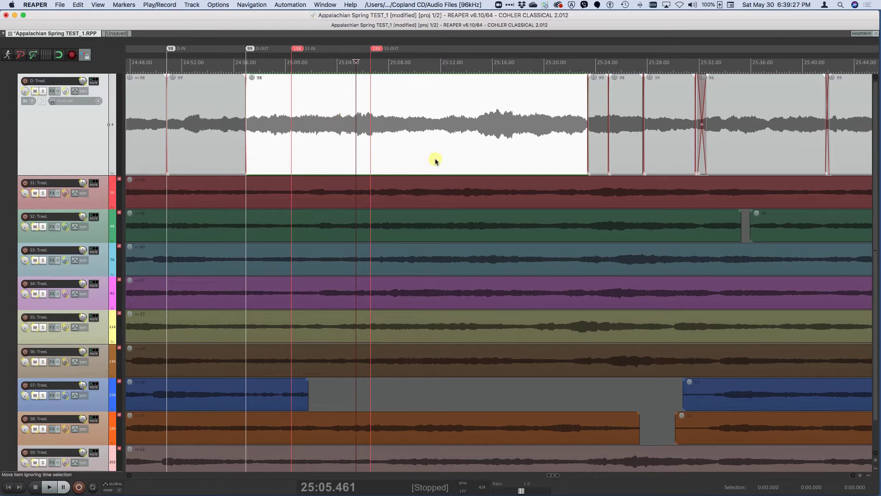
# Step: Expand the destination group and try to move item 98 from D: TreeL down to D: TreeC, closing the resulting messages
pyautogui.hscroll(3, 435, 158)
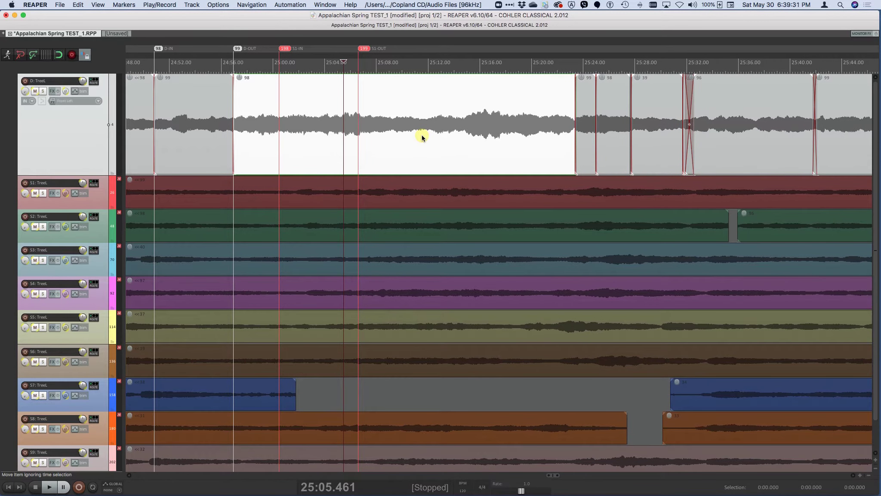
pyautogui.press('Tab')
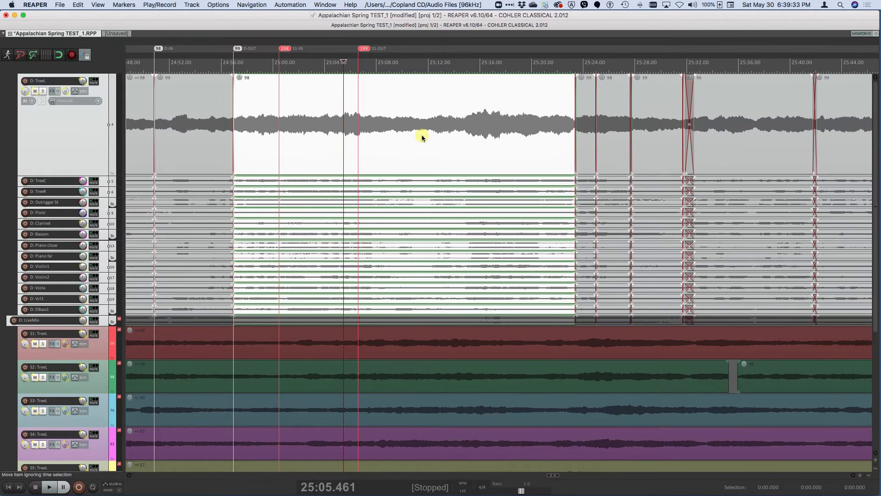
pyautogui.moveTo(422, 135); pyautogui.dragTo(417, 185)
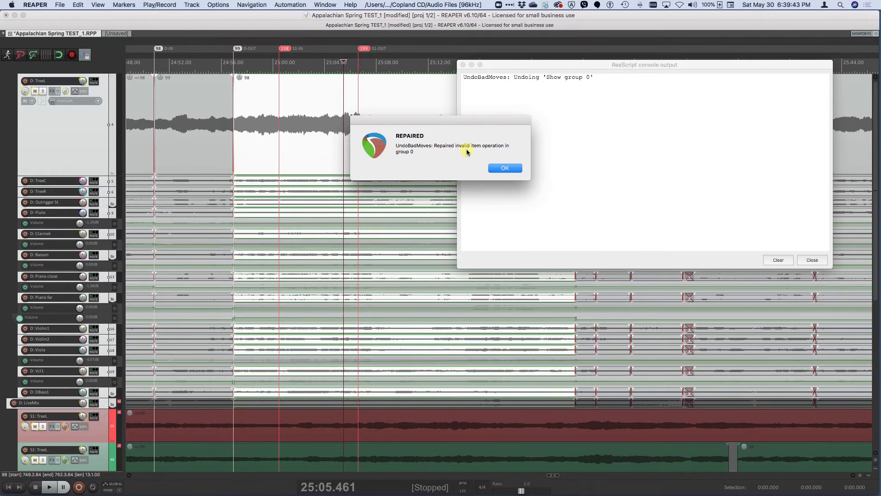
pyautogui.click(506, 170)
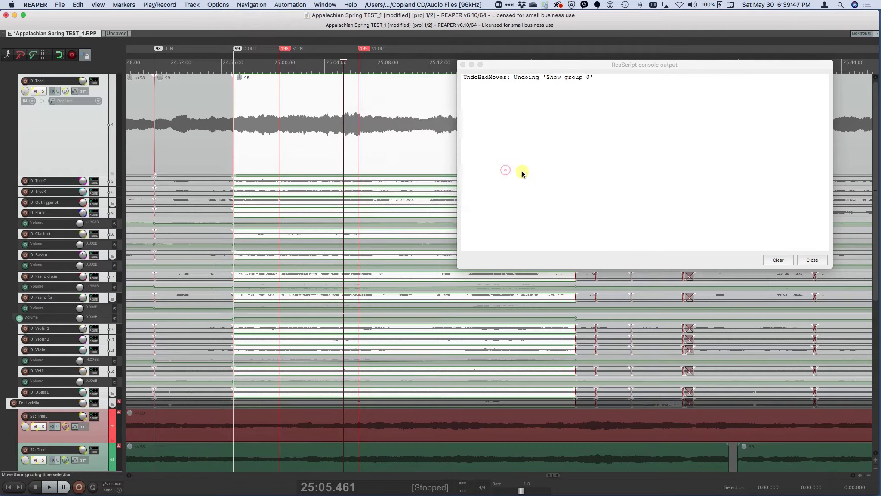
pyautogui.click(811, 260)
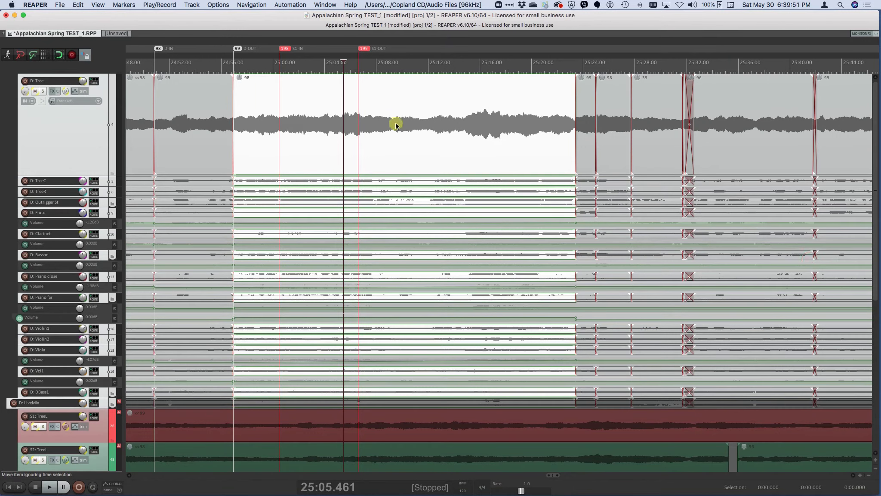
# Step: Try once more to move item 98 vertically within the expanded destination group and dismiss the repair notice and console
pyautogui.moveTo(397, 124); pyautogui.dragTo(395, 185)
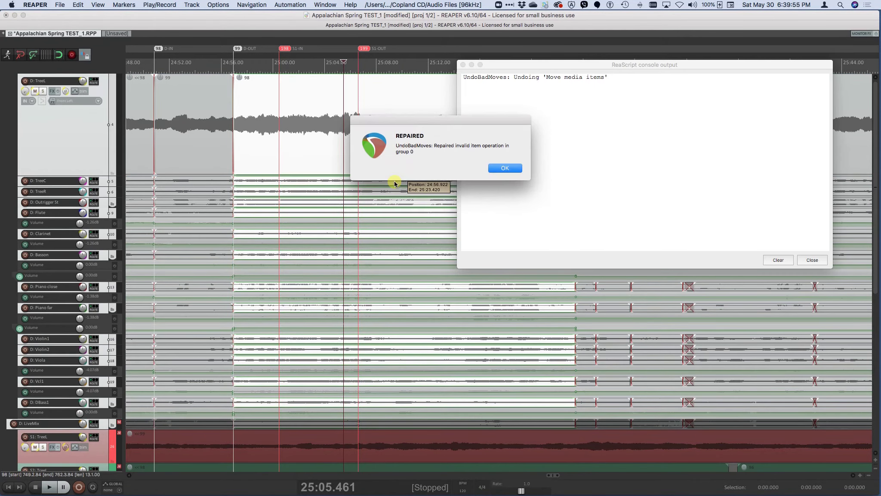
pyautogui.click(502, 168)
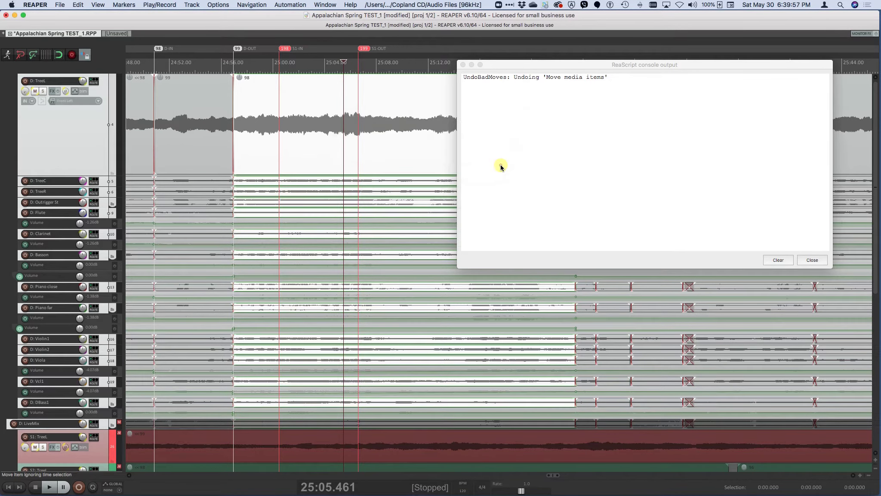
pyautogui.click(812, 260)
# Step: Collapse the destination group to its D: TreeL track and hide its volume envelopes
pyautogui.scroll(-3, 458, 139)
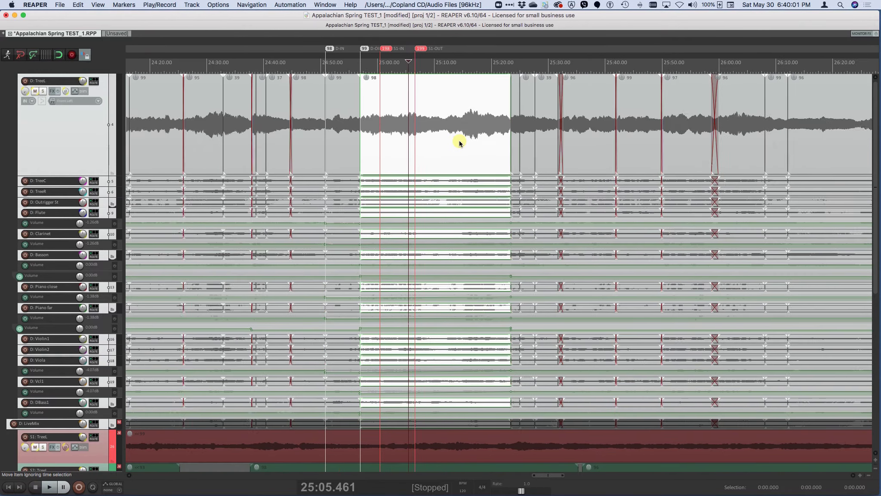
pyautogui.scroll(-1, 459, 143)
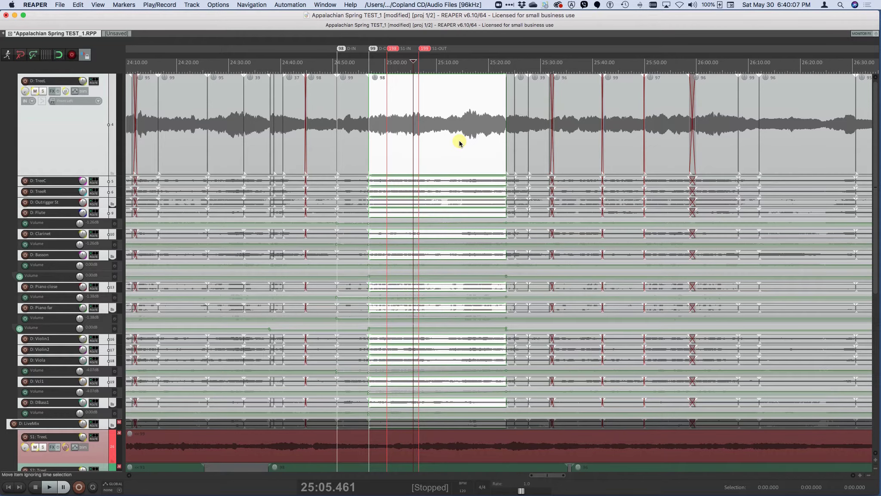
pyautogui.press('F2')
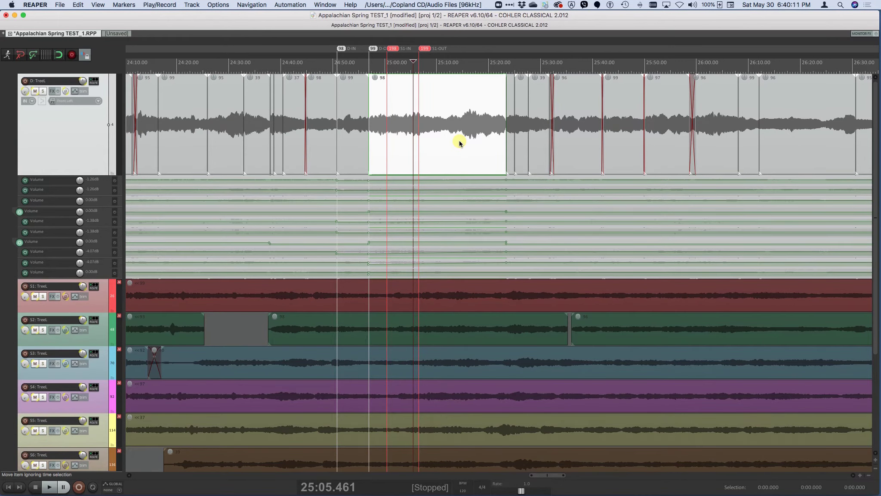
pyautogui.press('F2')
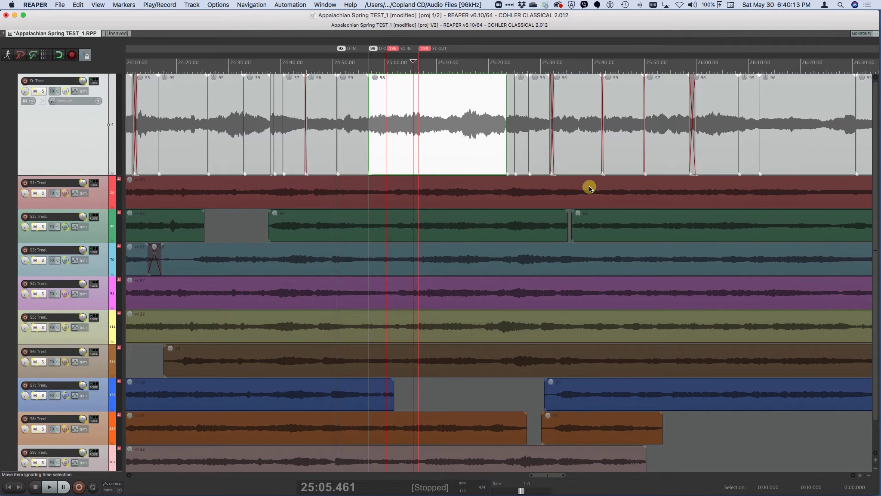
# Step: Move item 34 on S7: TreeL to start at about 26:43, and expand the S7 group in the cleared gap
pyautogui.scroll(-5, 726, 260)
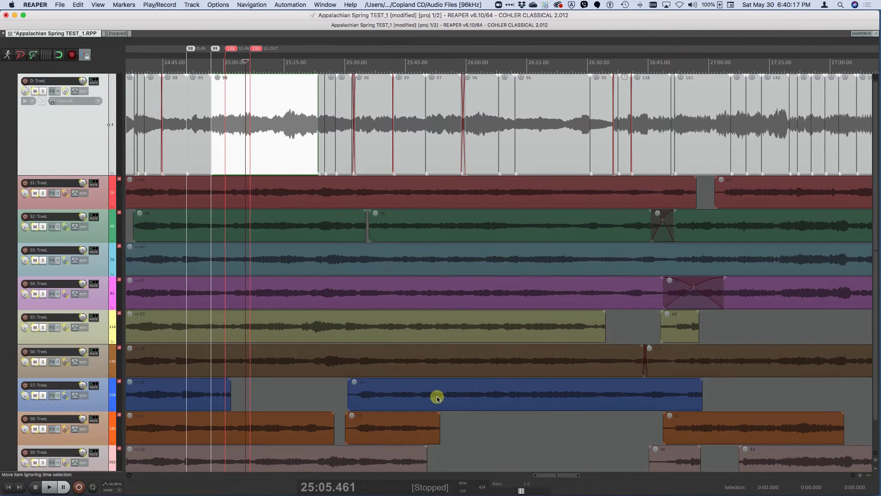
pyautogui.moveTo(437, 397); pyautogui.dragTo(777, 399)
pyautogui.click(380, 401)
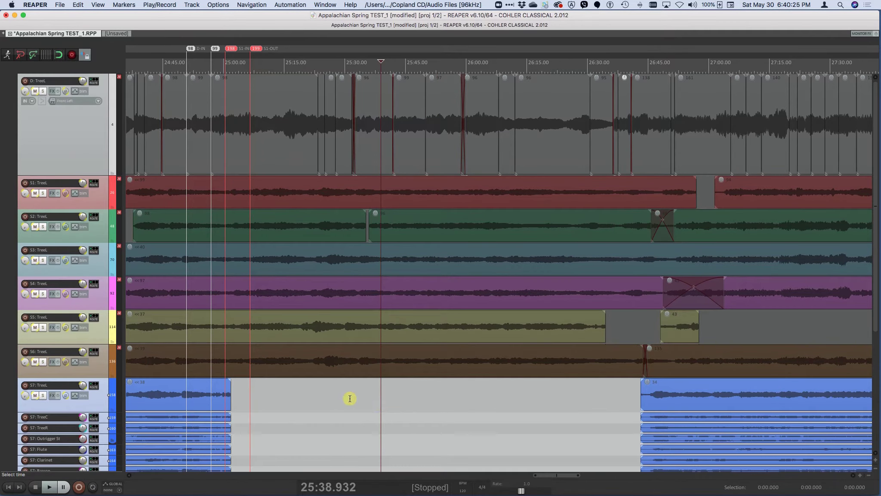
# Step: Try to move item 33 from S8: TreeL into the lower tracks of the expanded S7 group, and dismiss the messages
pyautogui.scroll(-5, 66, 369)
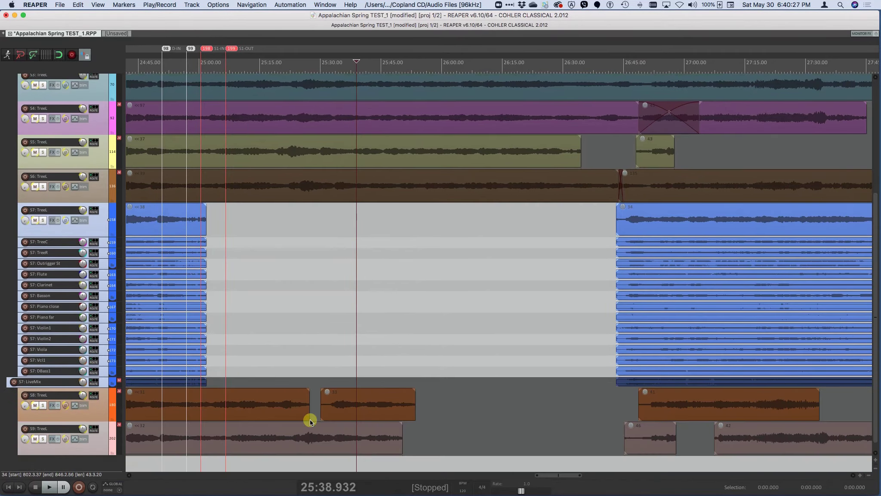
pyautogui.click(379, 403)
pyautogui.moveTo(379, 403); pyautogui.dragTo(385, 319)
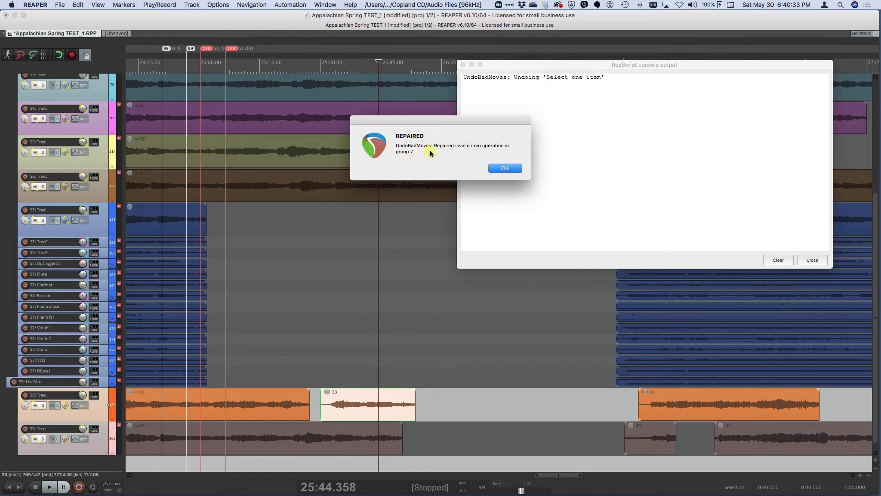
pyautogui.click(504, 168)
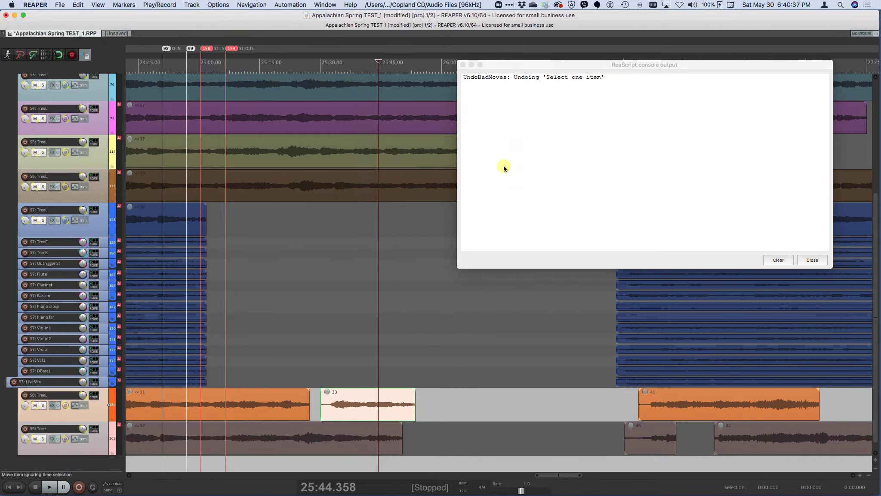
pyautogui.click(812, 261)
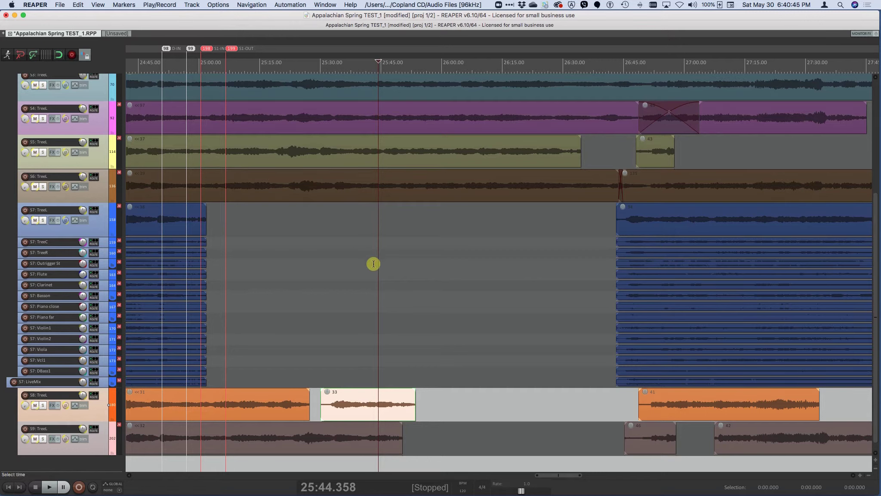
# Step: Move item 33 from S8: TreeL up to S7: TreeL, starting at about 25:29, and collapse the S7 group
pyautogui.moveTo(363, 405); pyautogui.dragTo(361, 220)
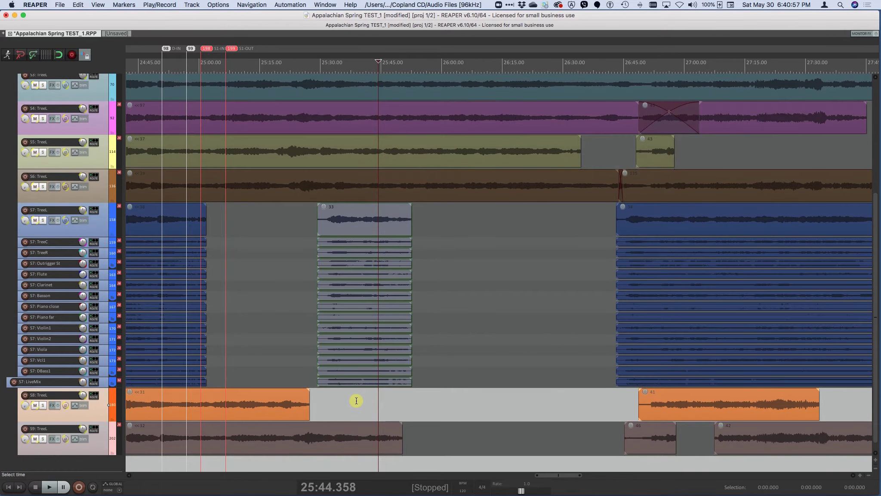
pyautogui.press('Up')
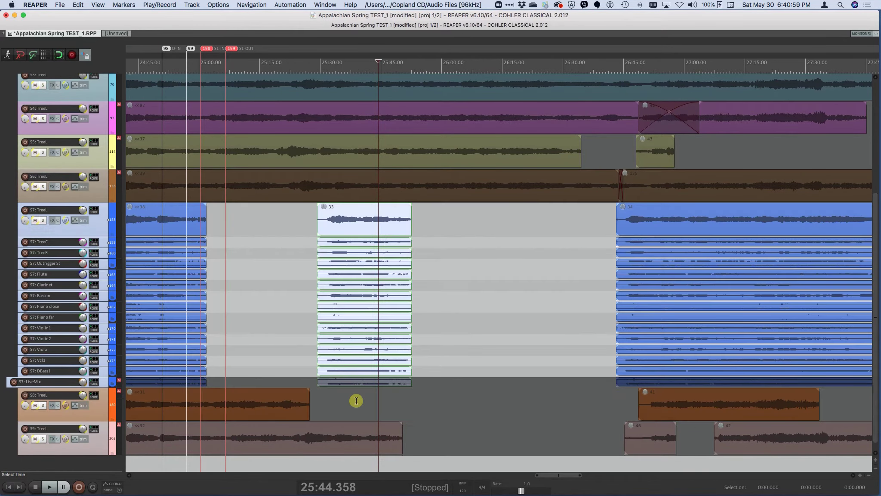
pyautogui.press('Left')
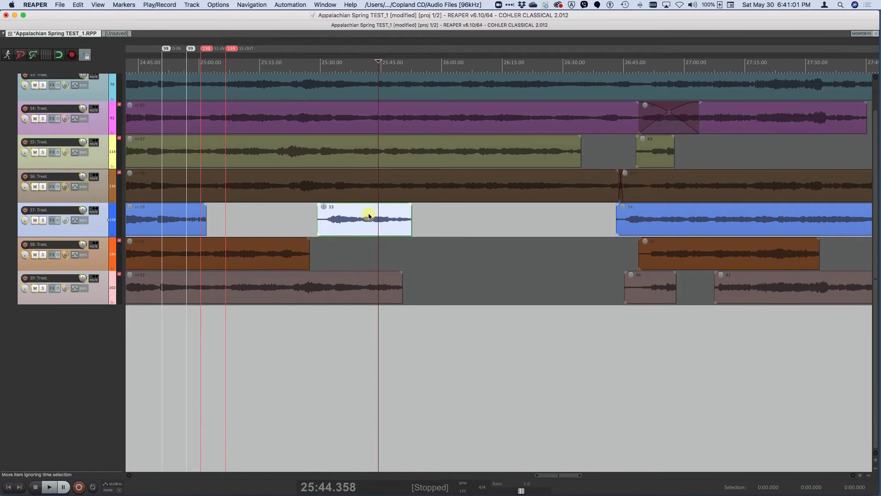
# Step: Move item 33 back down to S8: TreeL and shift it to start at about 25:34
pyautogui.moveTo(369, 215); pyautogui.dragTo(373, 245)
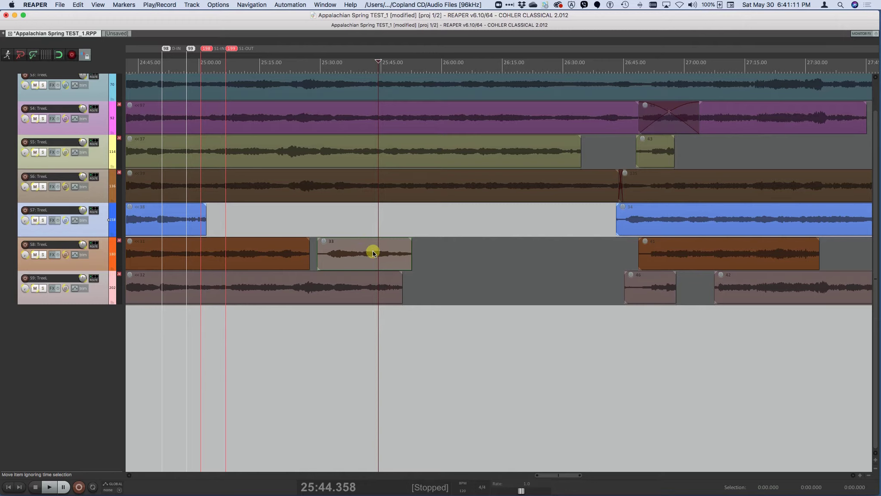
pyautogui.moveTo(373, 252); pyautogui.dragTo(396, 249)
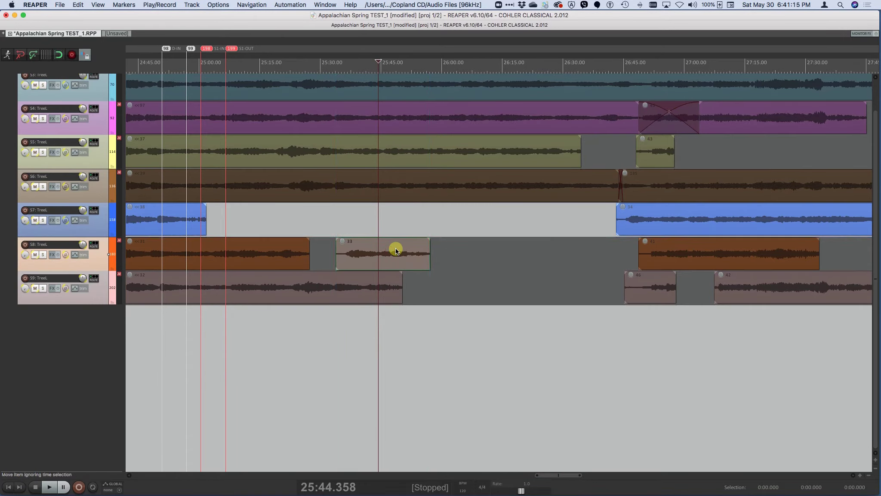
# Step: Expand the S7 group and move item 33 from S8: TreeL to S7: TreeL, starting at about 25:33
pyautogui.press('m')
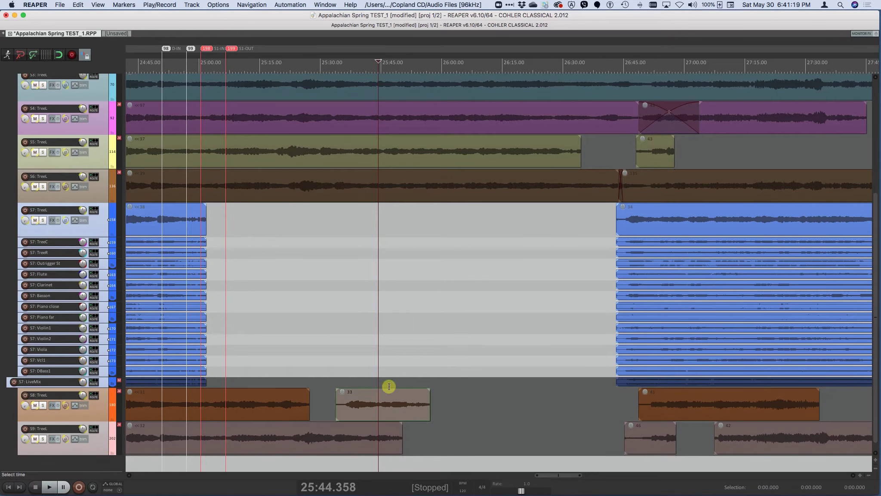
pyautogui.moveTo(383, 407); pyautogui.dragTo(375, 223)
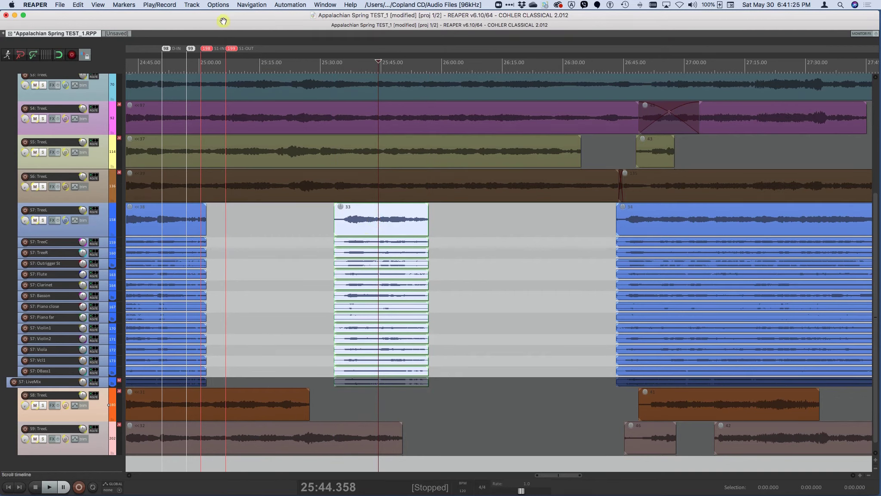
# Step: Turn off item grouping in the special settings
pyautogui.click(219, 6)
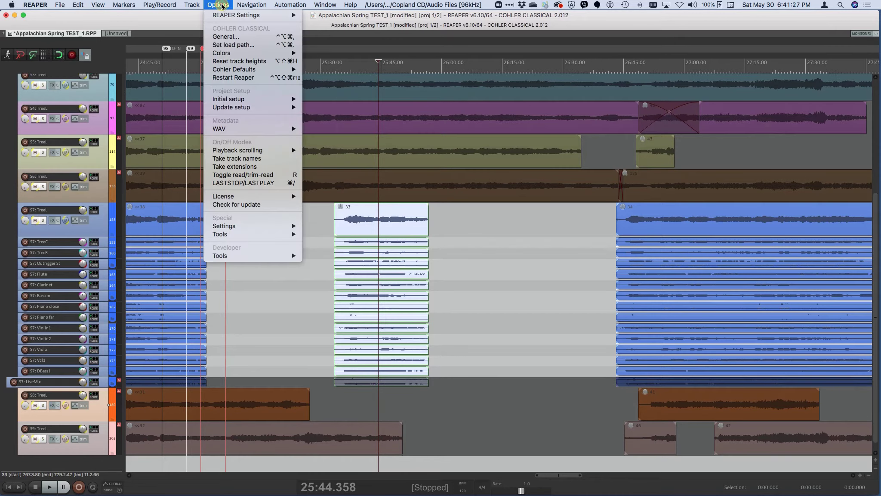
pyautogui.moveTo(242, 227)
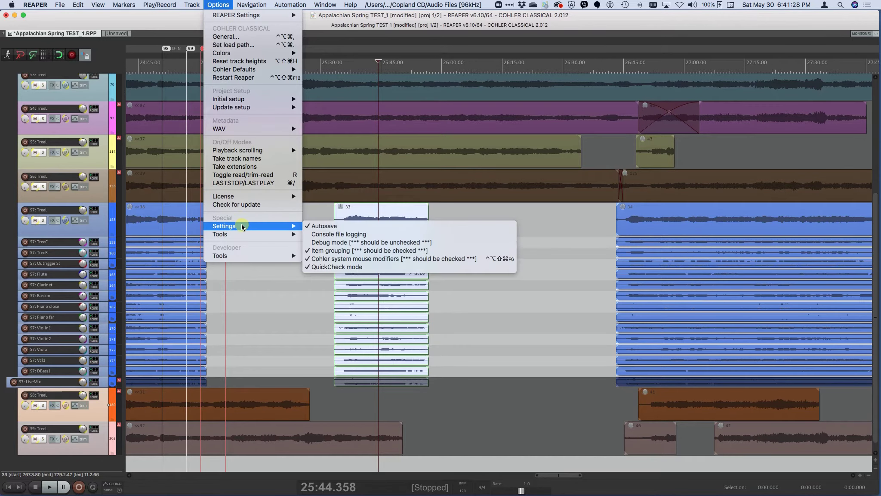
pyautogui.click(318, 250)
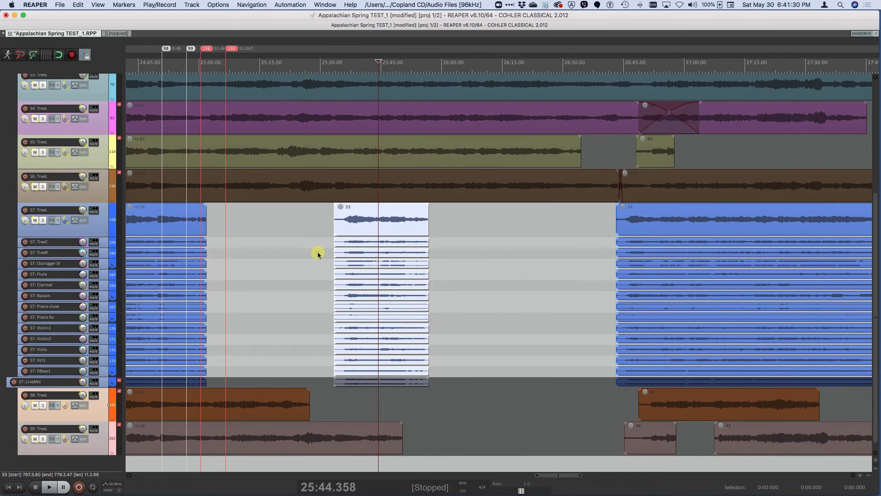
# Step: Select only the S7: TreeC item of take 33, try to shift it slightly later, and close the QuickCheck messages
pyautogui.click(363, 253)
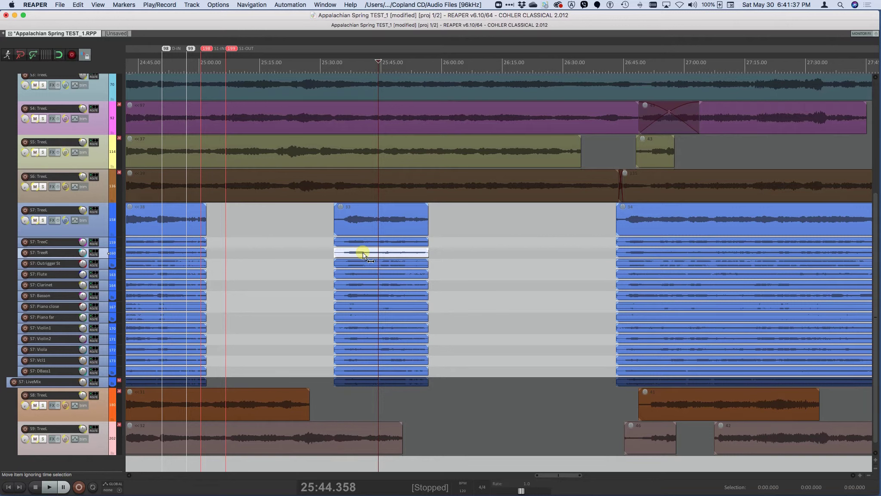
pyautogui.click(362, 242)
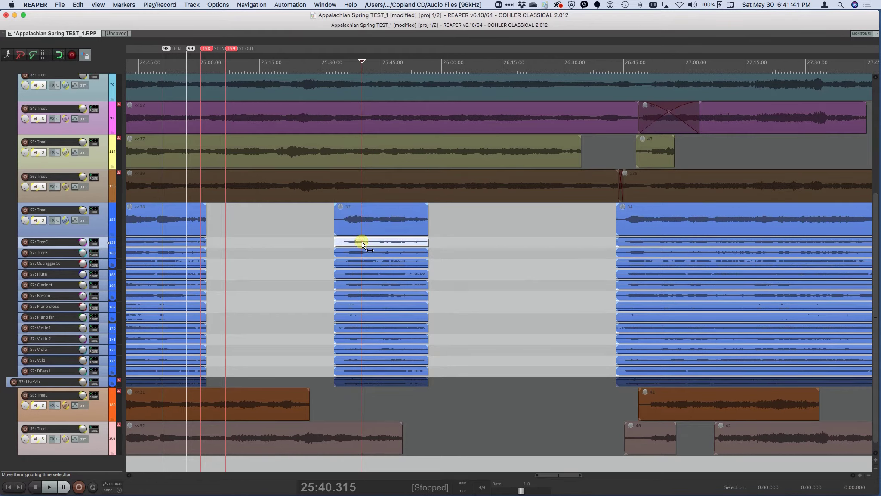
pyautogui.moveTo(362, 241); pyautogui.dragTo(376, 244)
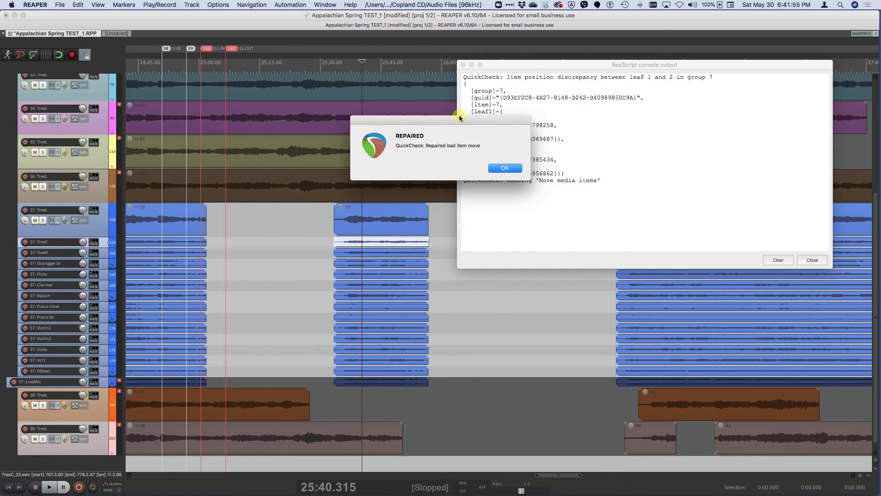
pyautogui.moveTo(461, 121); pyautogui.dragTo(403, 112)
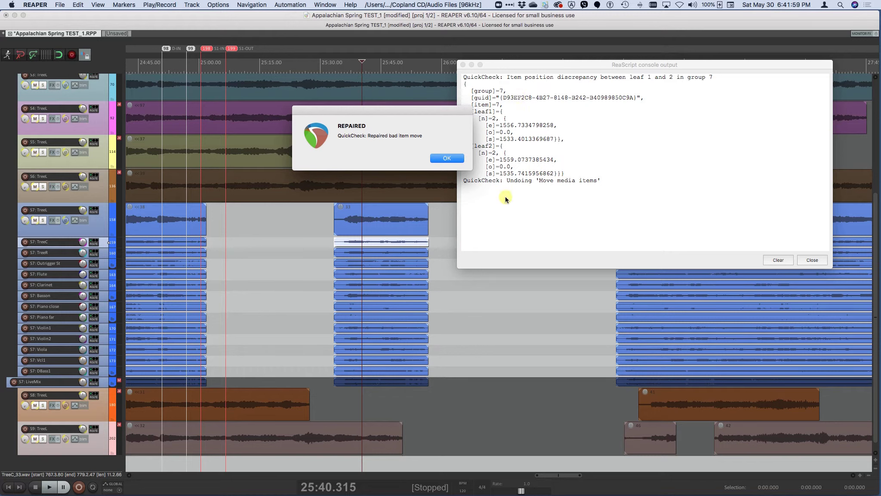
pyautogui.click(458, 158)
pyautogui.click(811, 260)
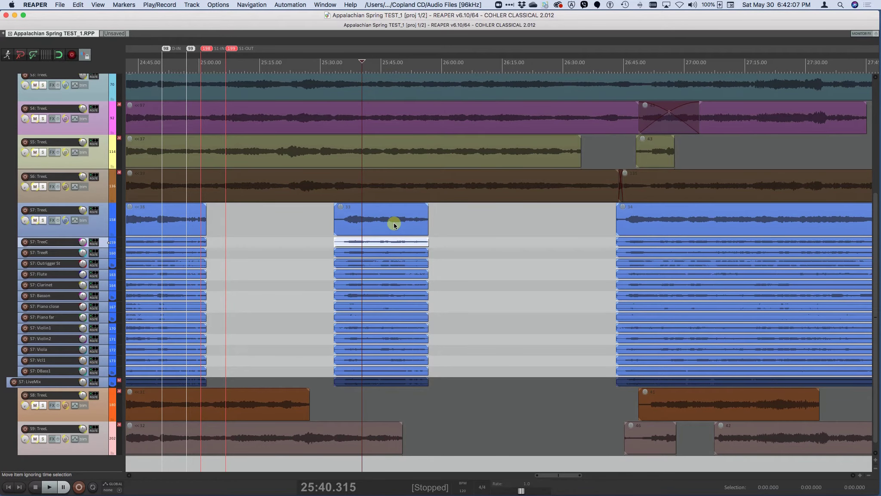
# Step: Try to shift only the S7: TreeL item of take 33 slightly earlier, and close the QuickCheck messages
pyautogui.moveTo(394, 224); pyautogui.dragTo(376, 222)
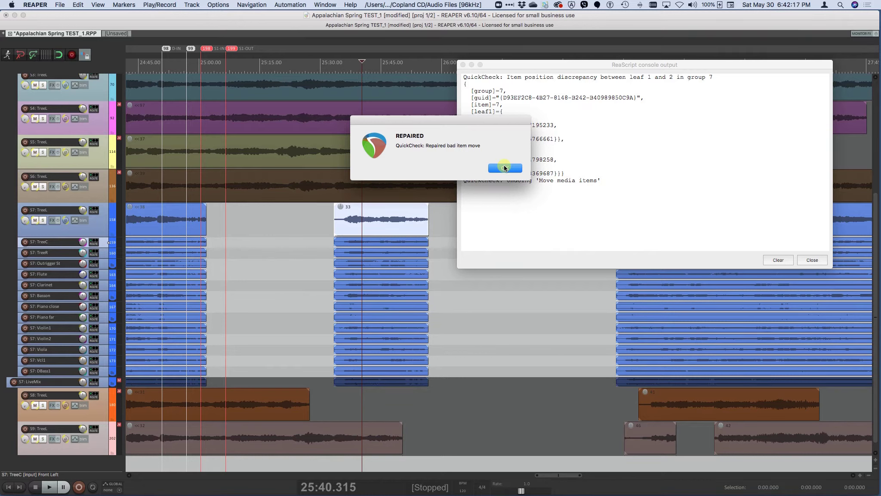
pyautogui.click(505, 168)
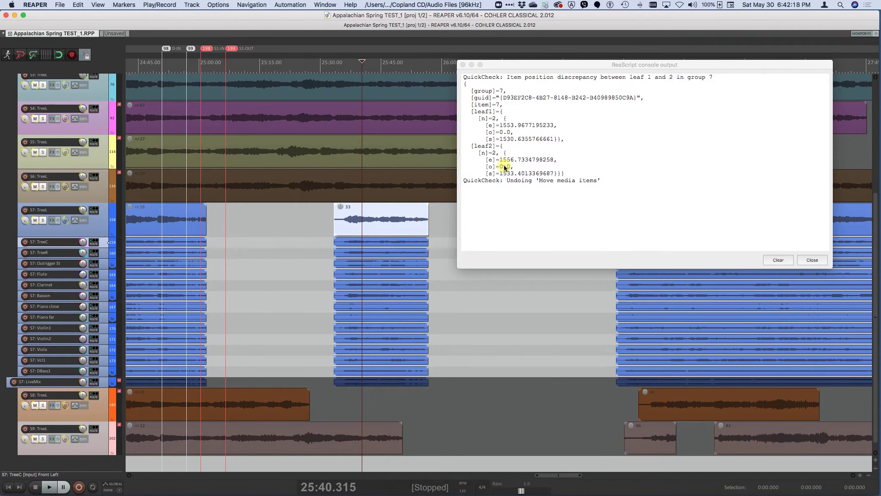
pyautogui.click(811, 260)
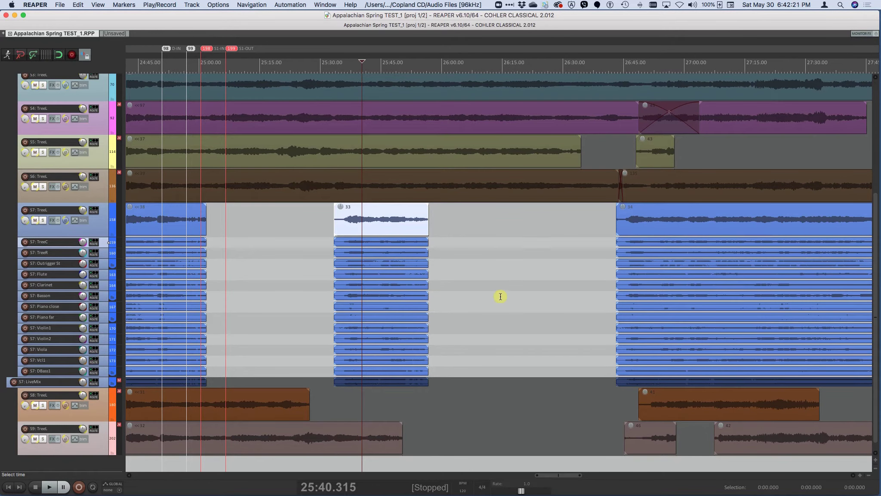
# Step: Turn item grouping back on in the special settings and collapse the S7 track group
pyautogui.click(223, 5)
pyautogui.moveTo(228, 149)
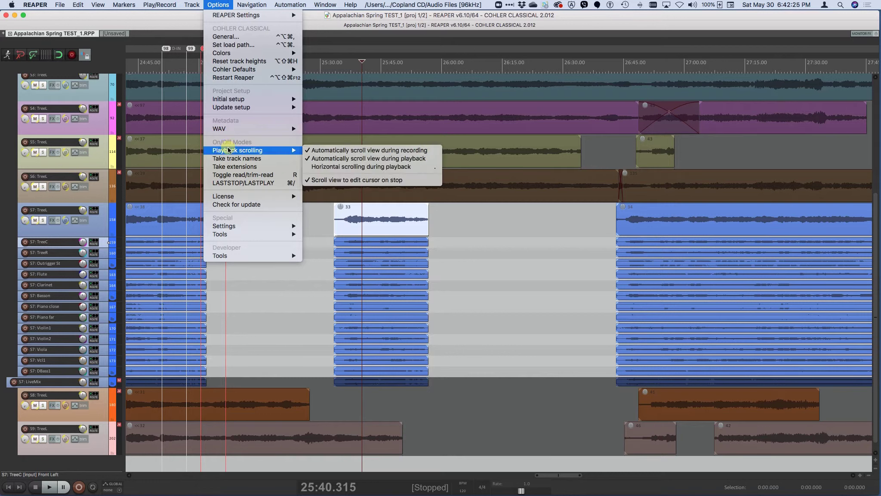
pyautogui.moveTo(232, 226)
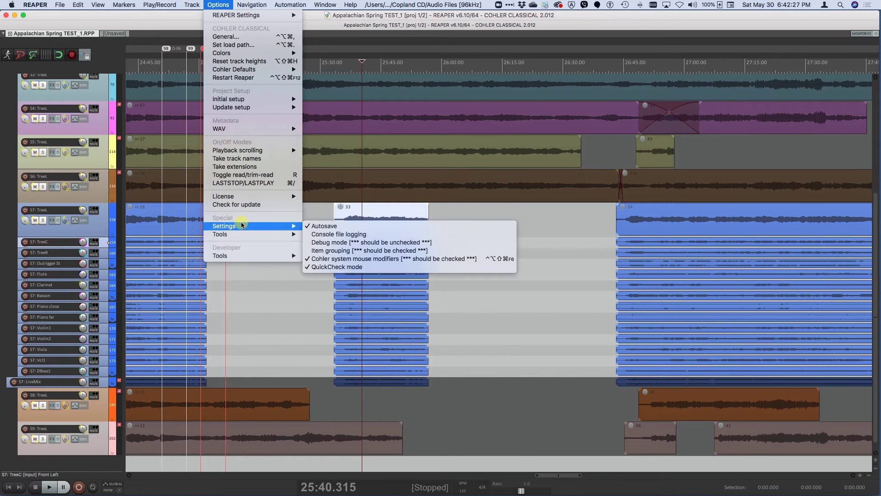
pyautogui.click(320, 243)
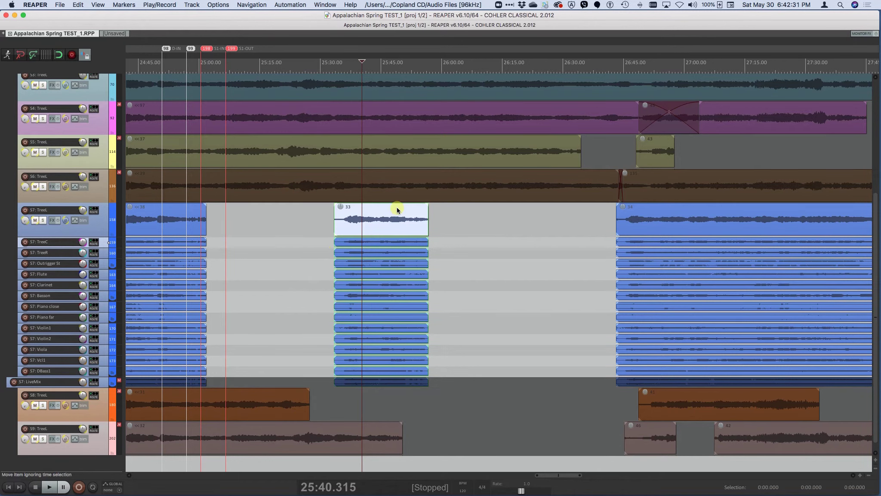
pyautogui.click(397, 210)
pyautogui.doubleClick(397, 209)
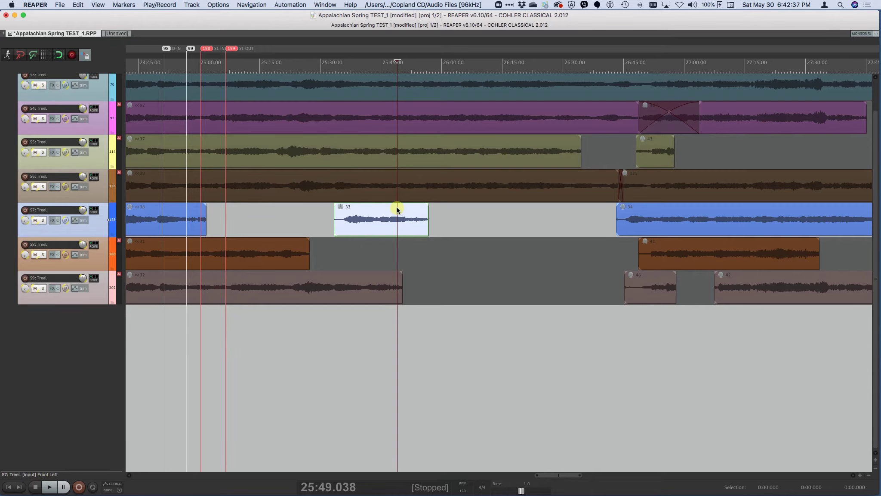
# Step: Switch to the empty unsaved project, add three tracks and name them a, b and c
pyautogui.hotkey('ctrl', 'Tab')
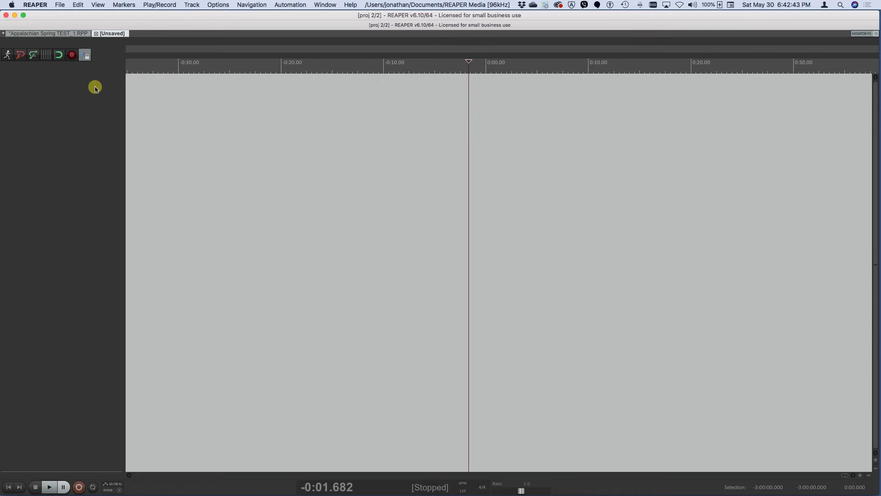
pyautogui.press('super+v')
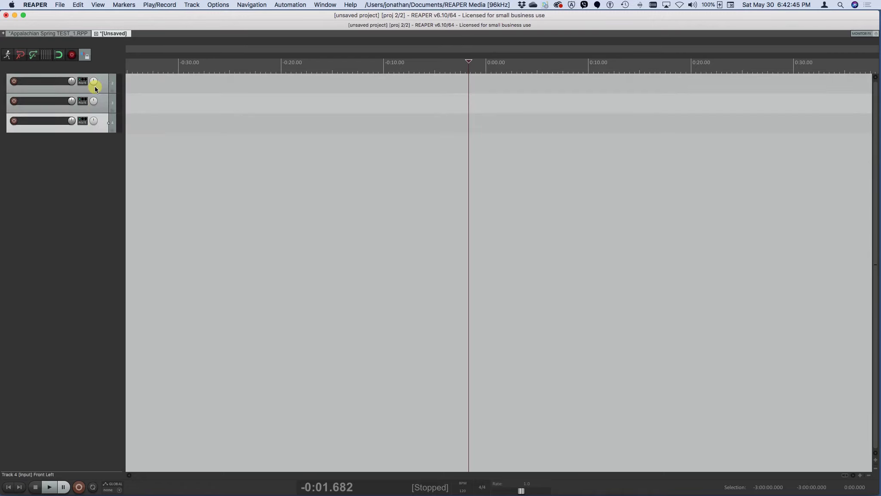
pyautogui.doubleClick(46, 81)
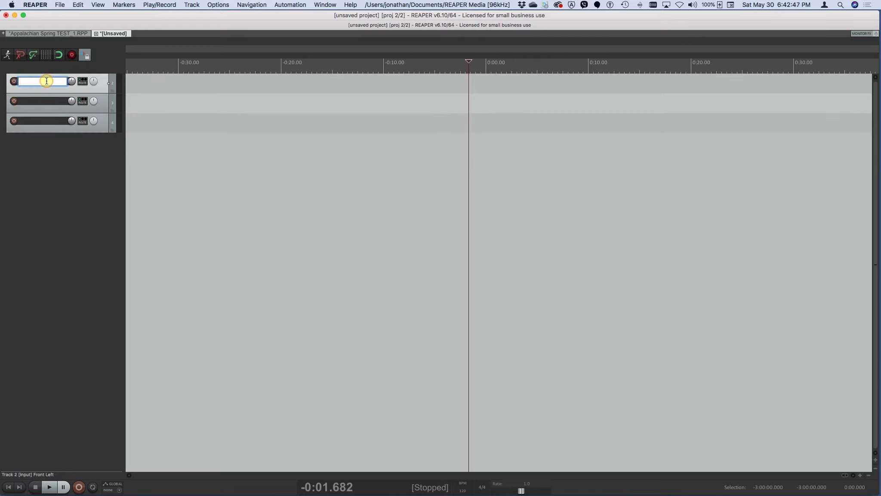
pyautogui.write('abc')
pyautogui.press('BackSpace')
pyautogui.press('BackSpace')
pyautogui.press('Tab')
pyautogui.write('b')
pyautogui.press('Tab')
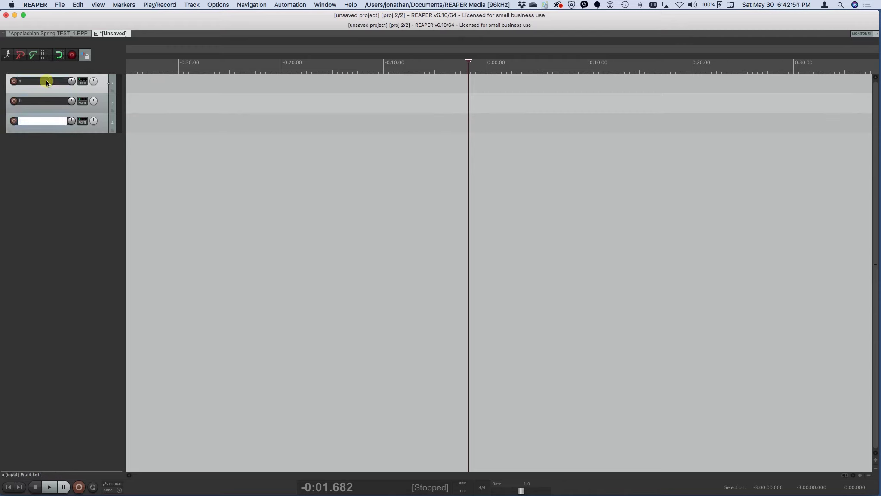
pyautogui.write('c')
pyautogui.press('Return')
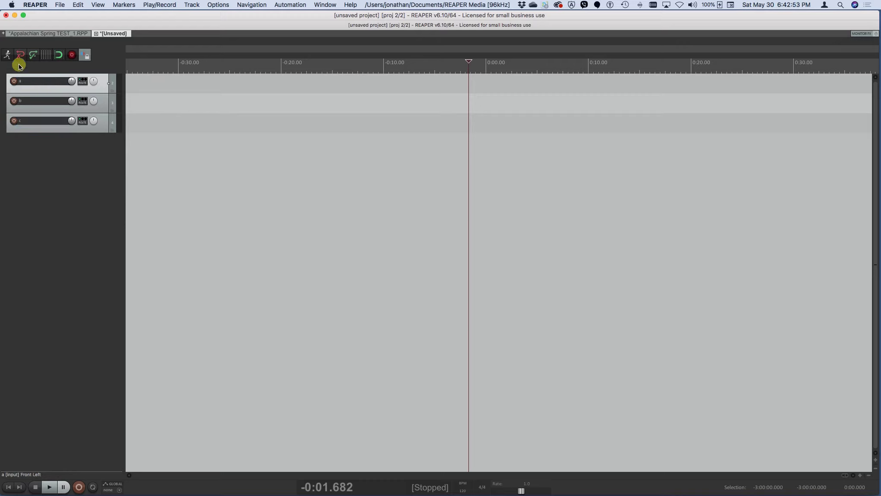
# Step: Arm the three tracks for recording, saving the project as Test4 in the REAPER Media folder
pyautogui.click(73, 56)
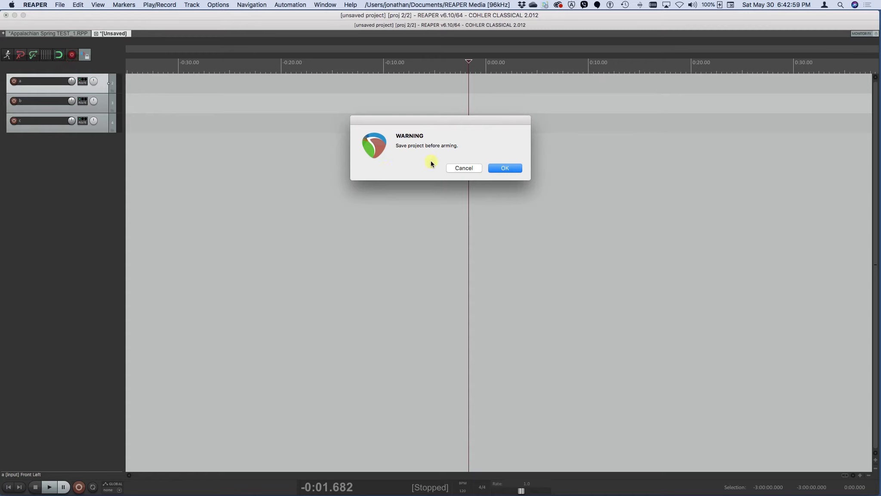
pyautogui.click(500, 168)
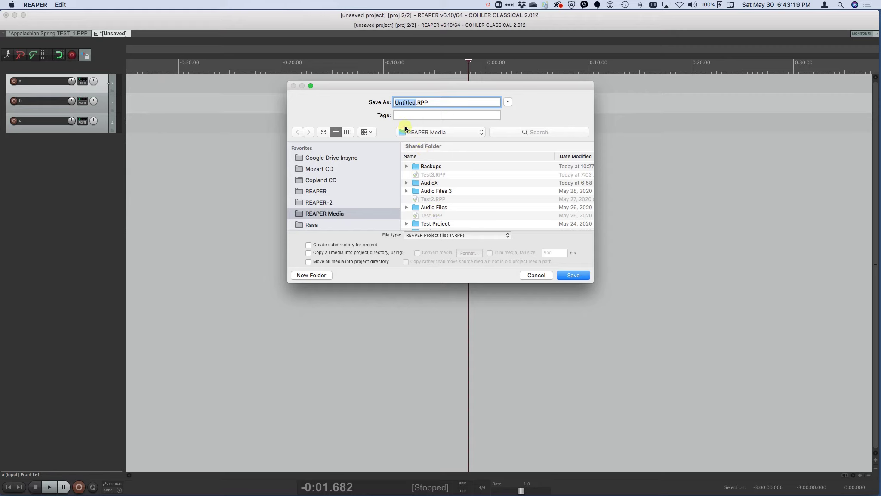
pyautogui.write('Test4')
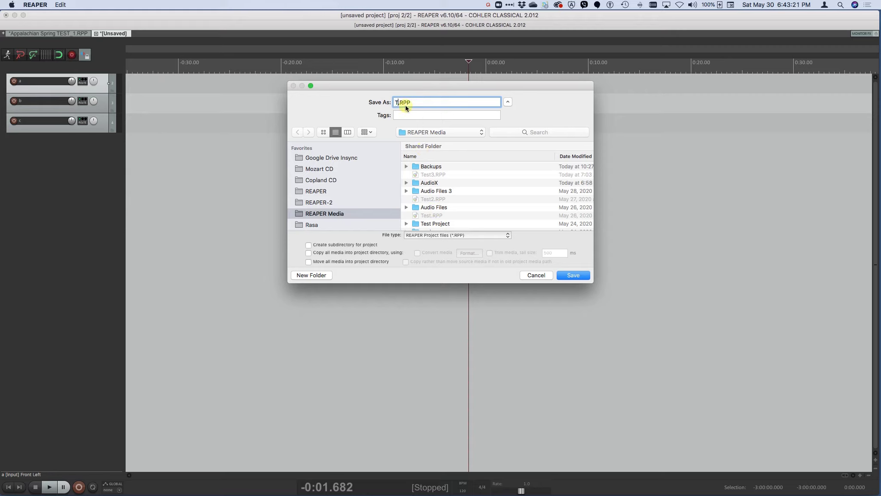
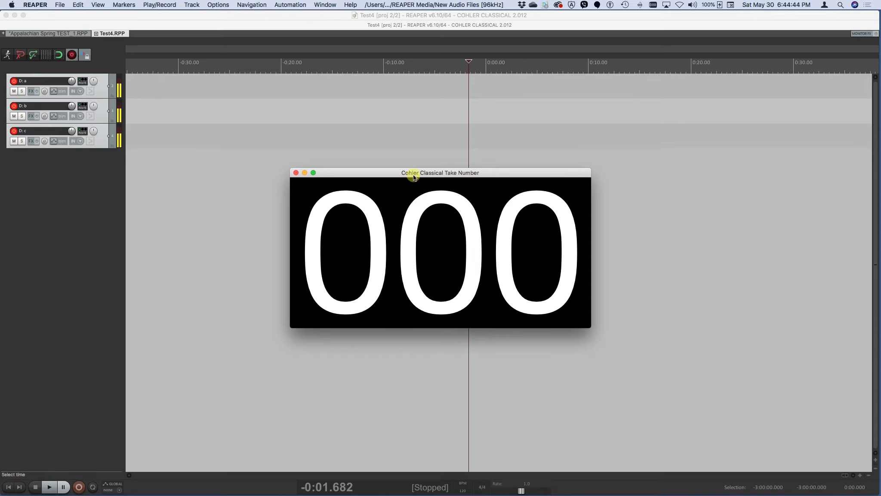
# Step: Enlarge the take number window slightly and place it below the tracks
pyautogui.moveTo(414, 174); pyautogui.dragTo(416, 259)
pyautogui.moveTo(515, 256); pyautogui.dragTo(525, 128)
pyautogui.moveTo(604, 284); pyautogui.dragTo(769, 398)
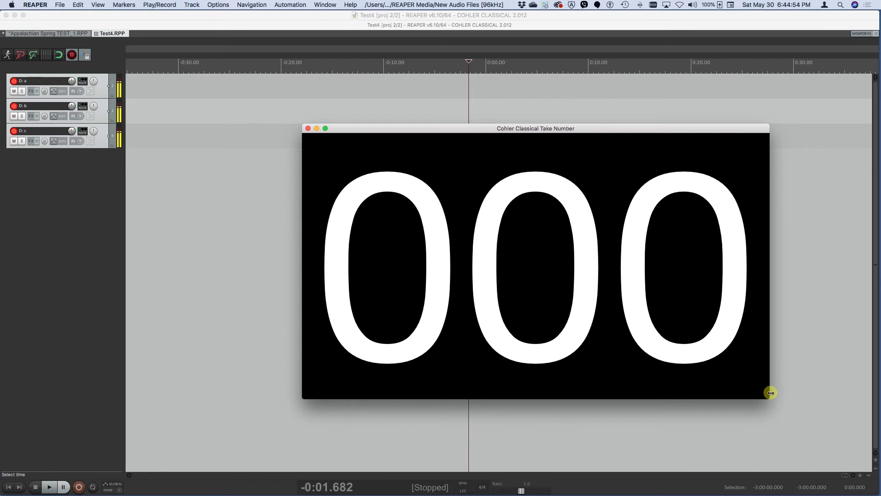
pyautogui.moveTo(771, 393); pyautogui.dragTo(659, 309)
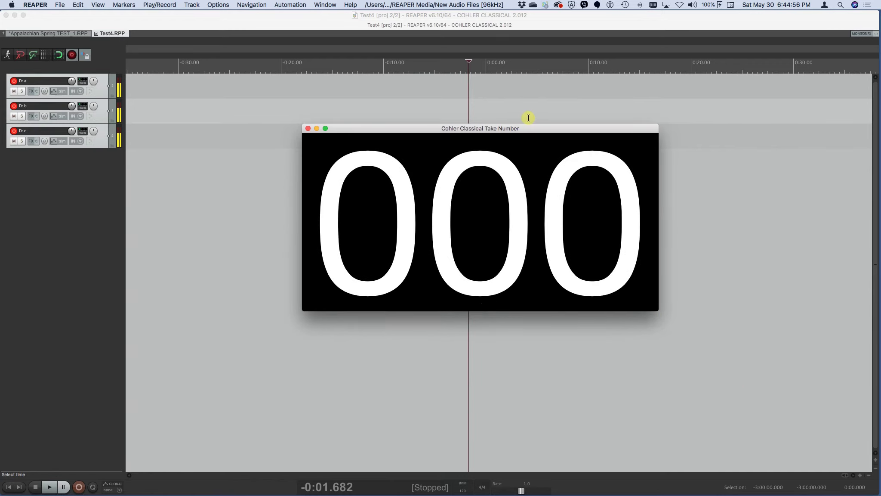
pyautogui.moveTo(529, 129); pyautogui.dragTo(520, 238)
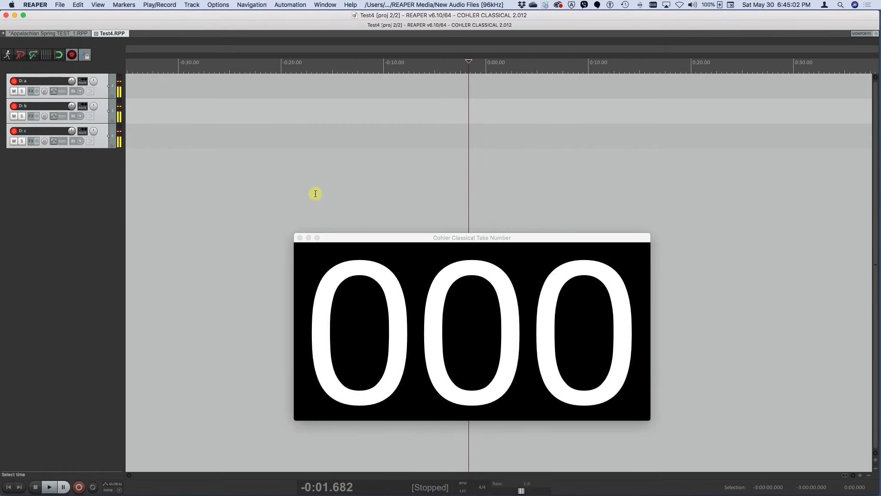
# Step: Record three short consecutive takes on the armed tracks, starting at about -0:31.6
pyautogui.click(162, 89)
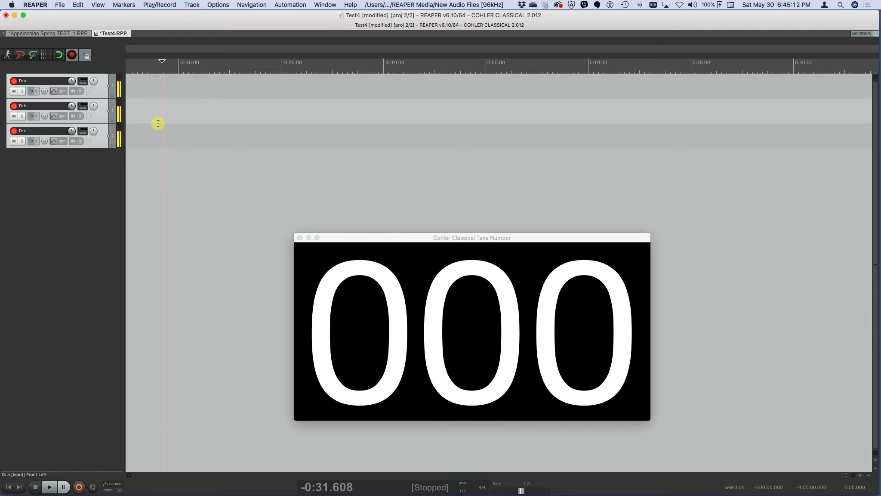
pyautogui.press('super+r')
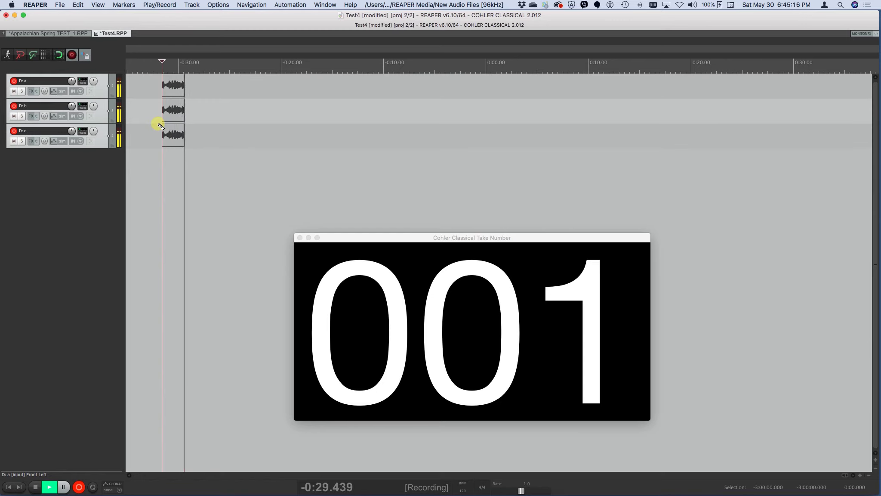
pyautogui.press('space')
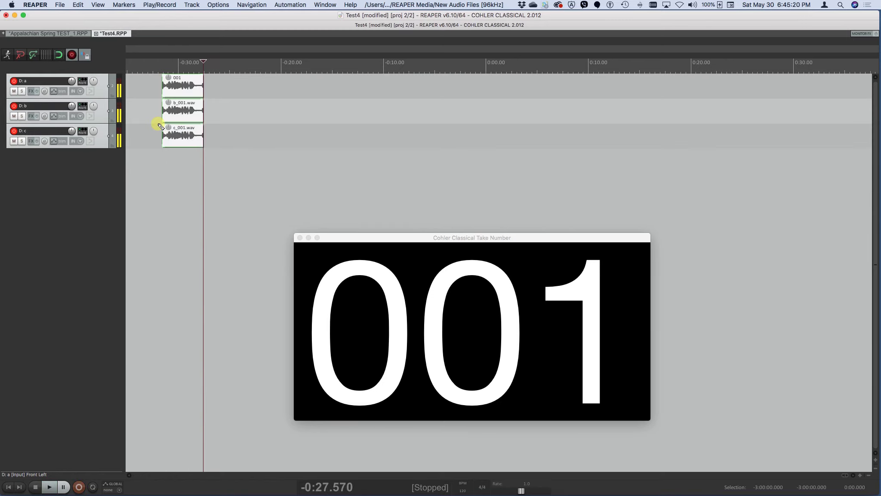
pyautogui.press('super+r')
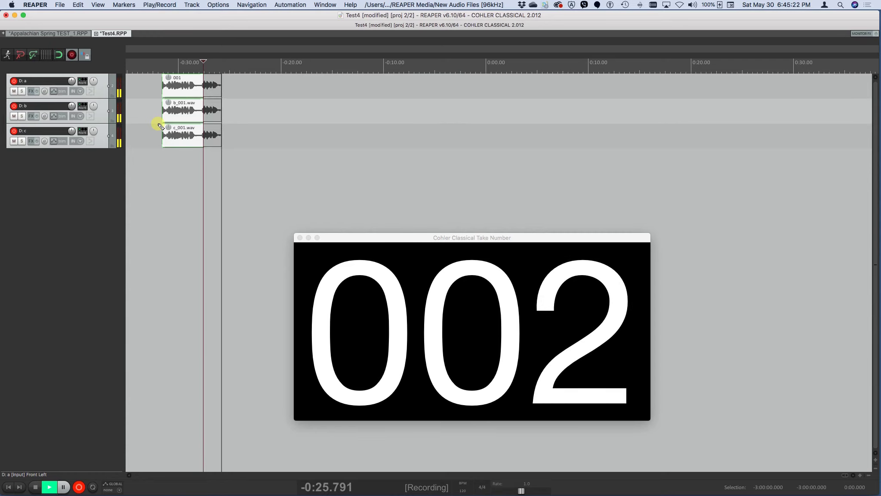
pyautogui.press('space')
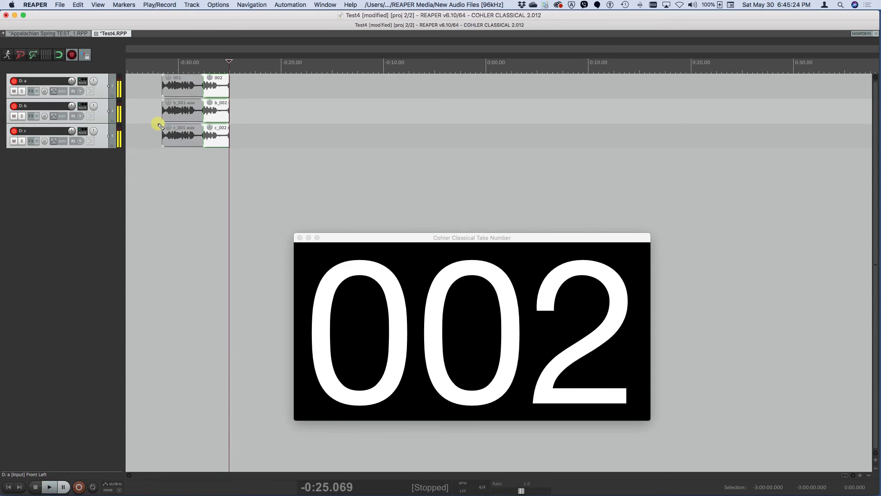
pyautogui.press('super+r')
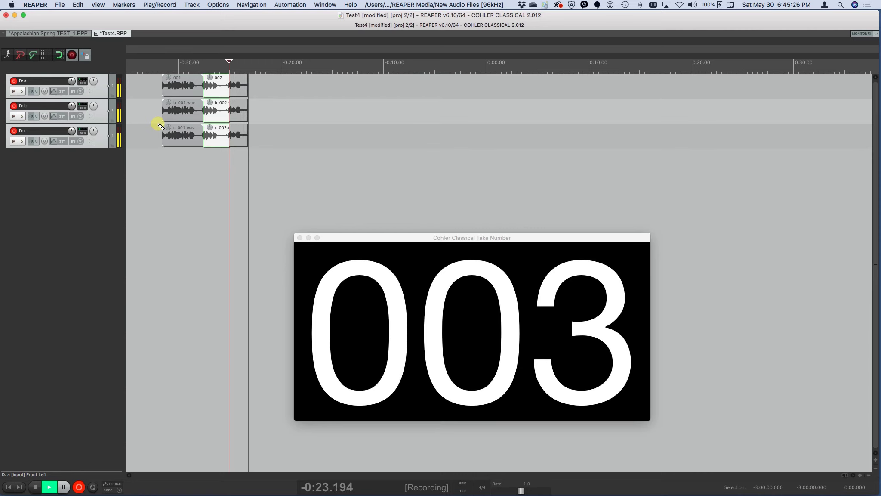
pyautogui.press('space')
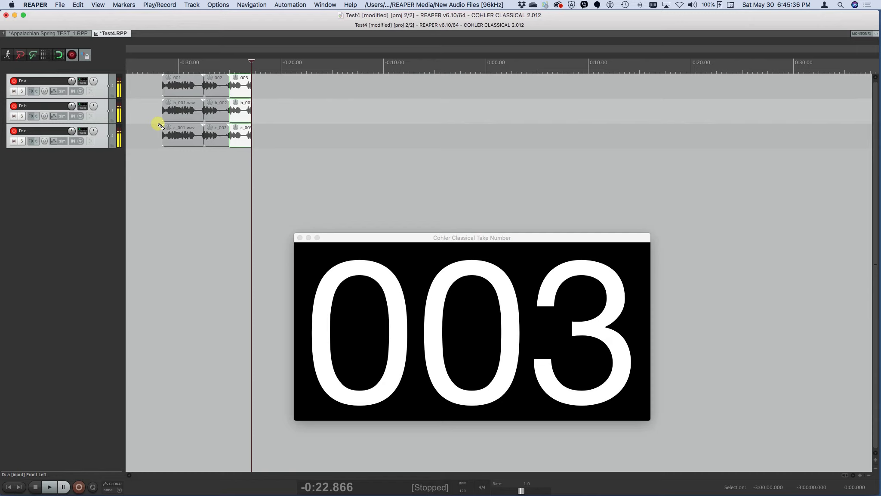
# Step: Permanently delete the selected take 003 items together with their audio files, accepting all warnings
pyautogui.click(60, 5)
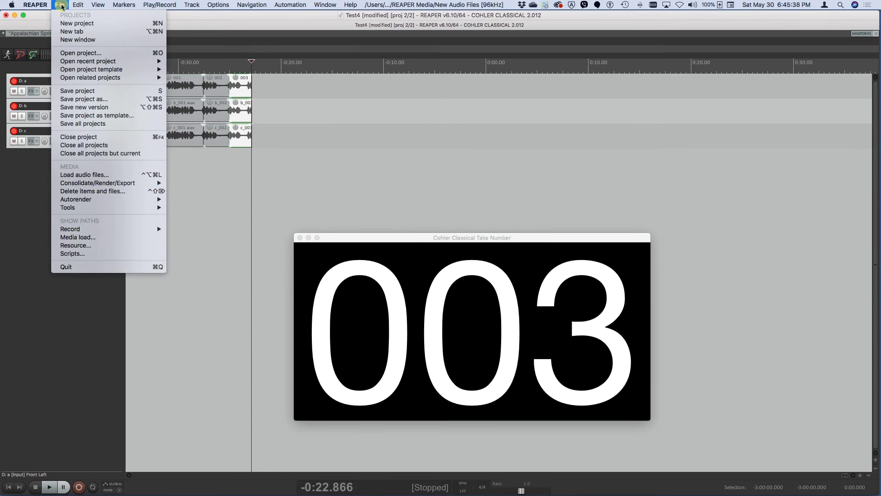
pyautogui.click(77, 191)
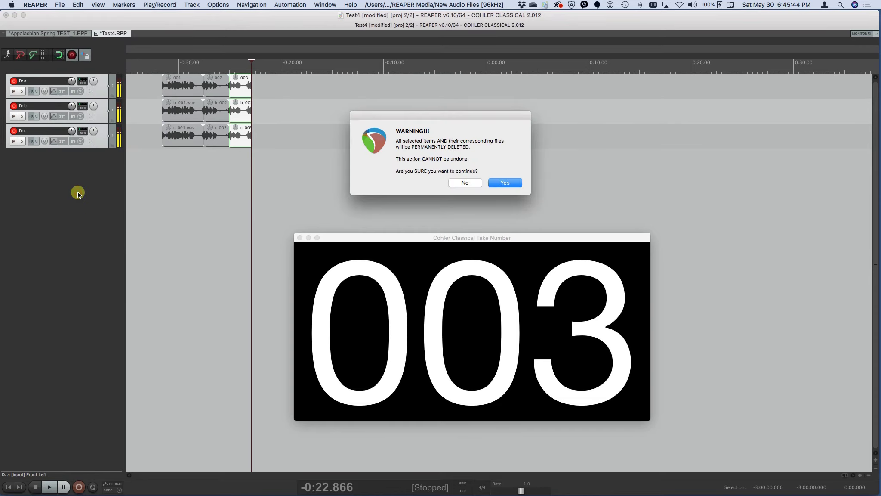
pyautogui.press('Return')
pyautogui.press('Return')
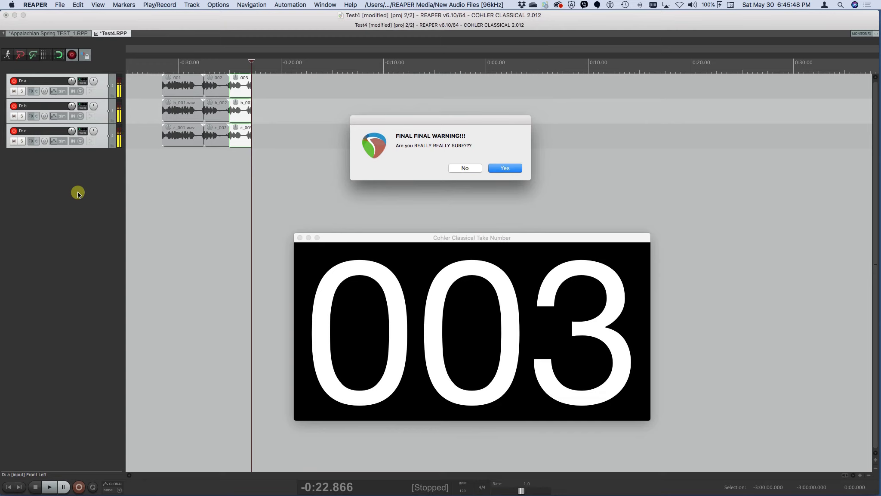
pyautogui.press('Return')
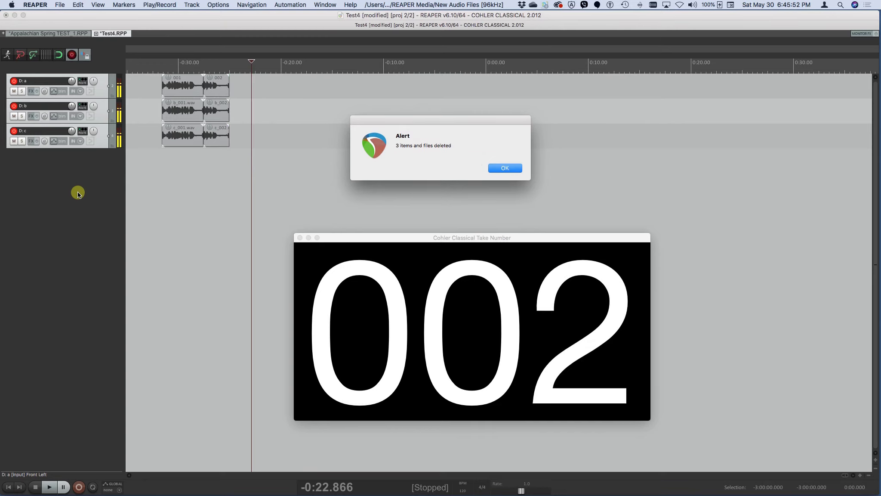
pyautogui.press('Return')
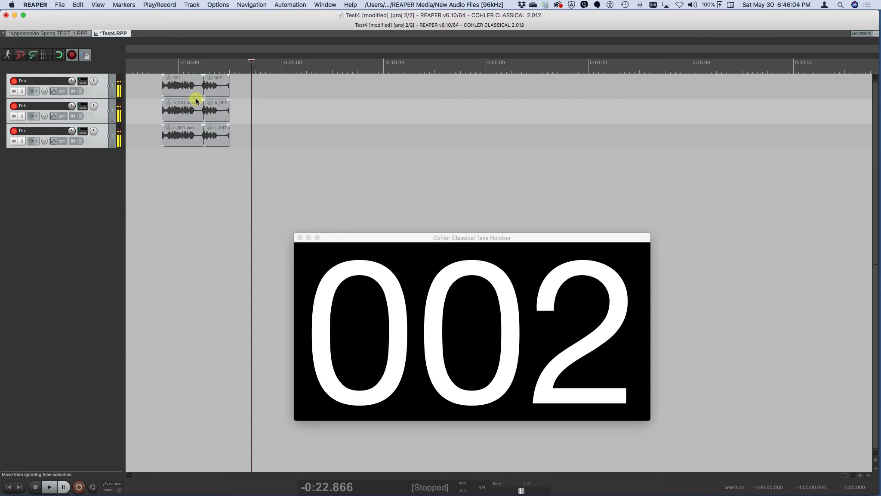
# Step: Set the last recorded take number to 0 and accept the overwrite warning
pyautogui.click(170, 6)
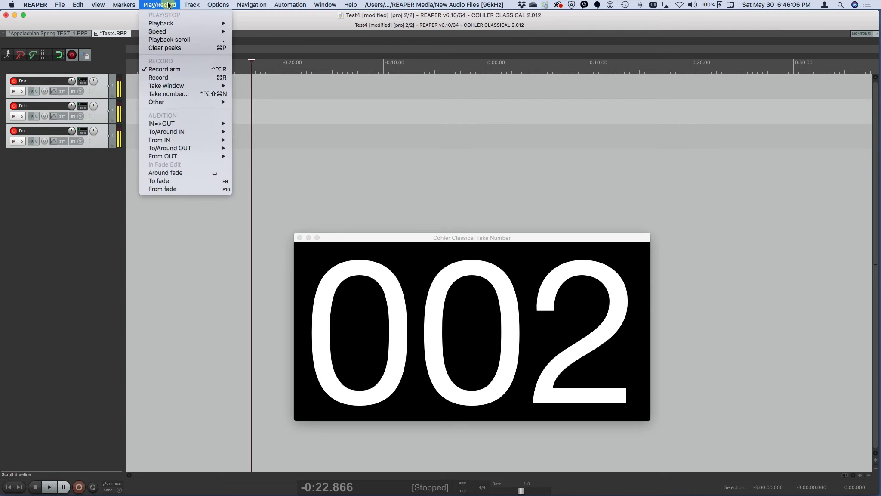
pyautogui.click(174, 95)
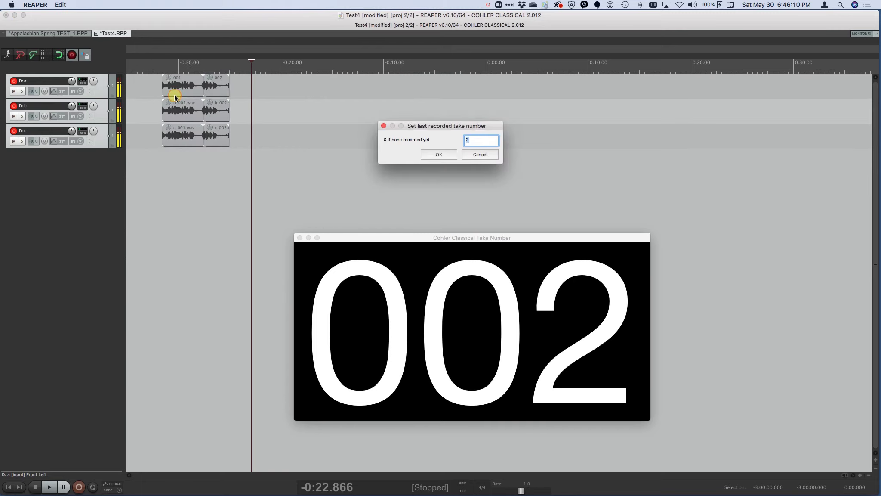
pyautogui.write('0')
pyautogui.press('Return')
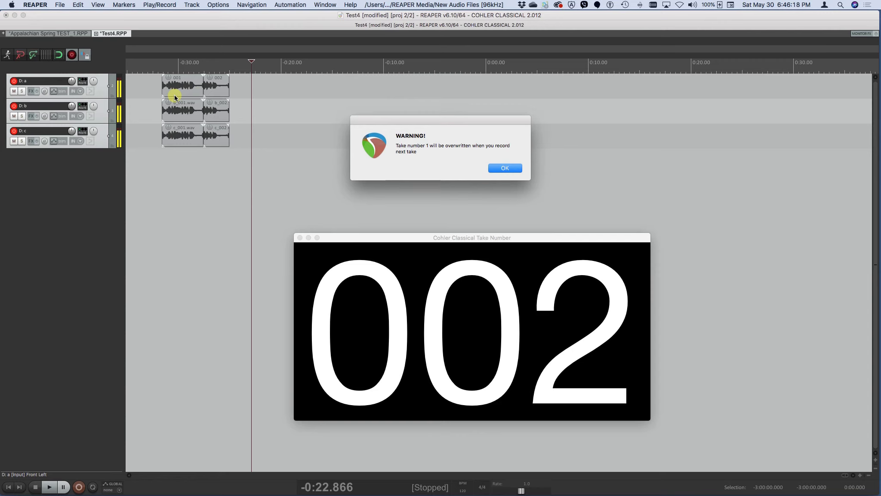
pyautogui.press('Return')
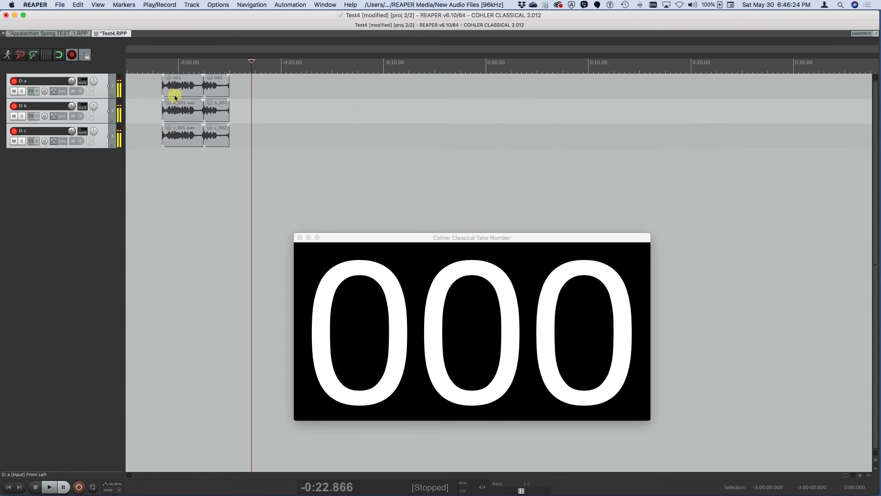
# Step: Record a take 001 about 9 seconds long on the armed tracks from about -0:22.9, accepting the overwrite warning
pyautogui.press('super+c')
pyautogui.press('super+r')
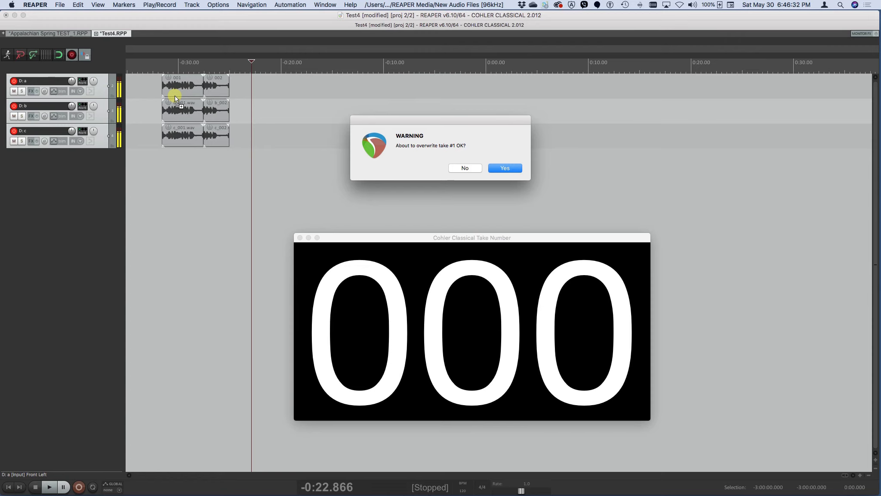
pyautogui.press('Return')
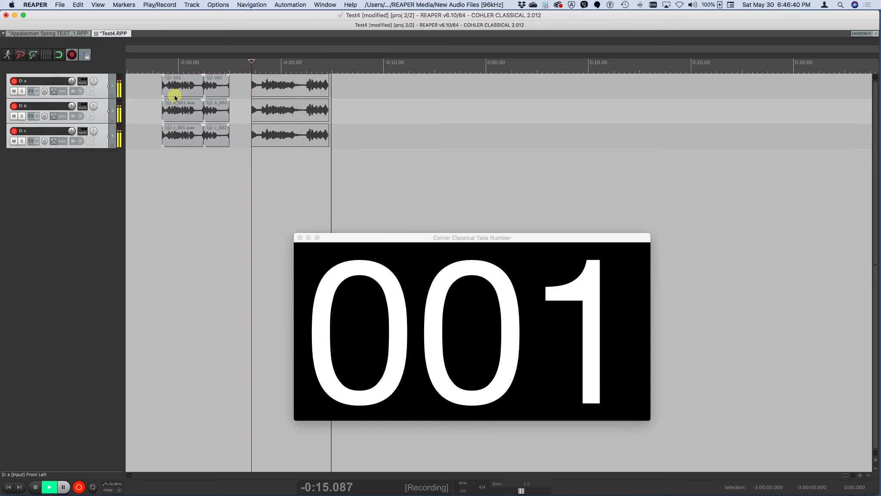
pyautogui.press('space')
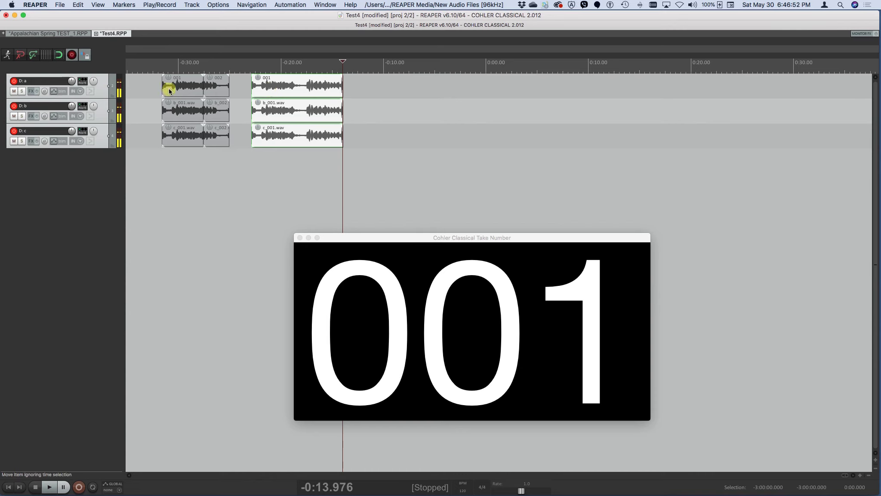
# Step: Record take 002 directly after it on the armed tracks for about 4 seconds, accepting the overwrite warning
pyautogui.press('super')
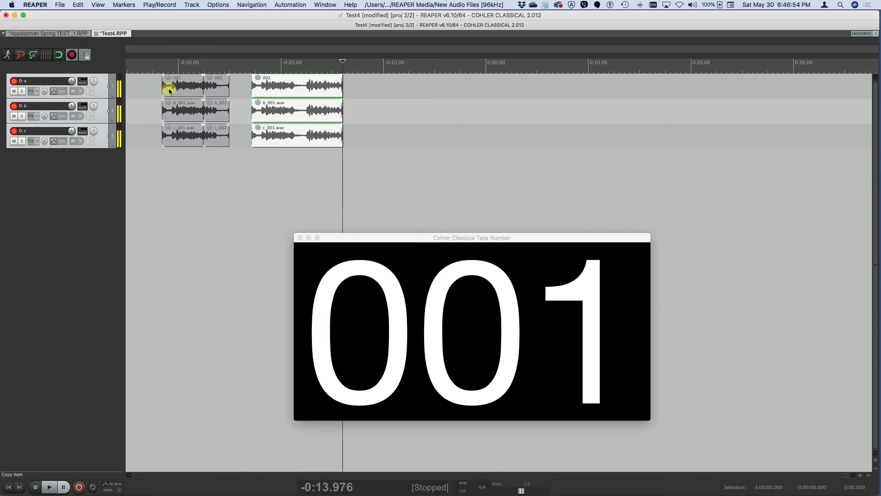
pyautogui.press('super+r')
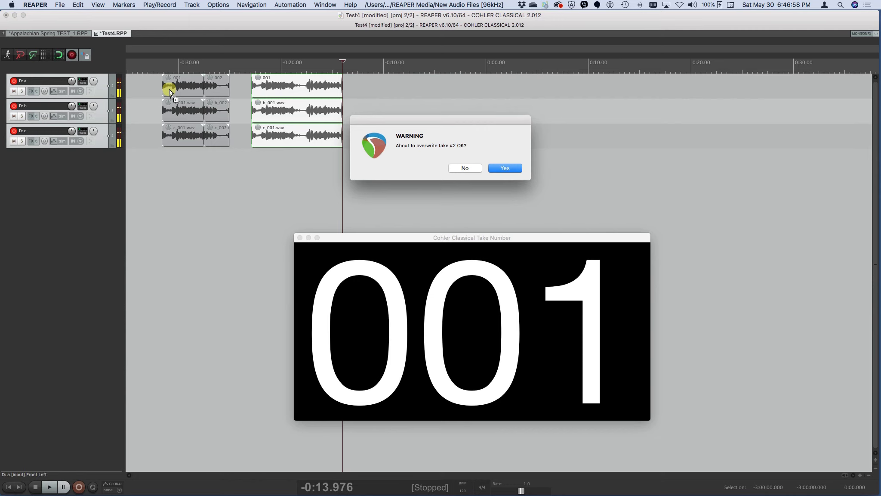
pyautogui.press('Return')
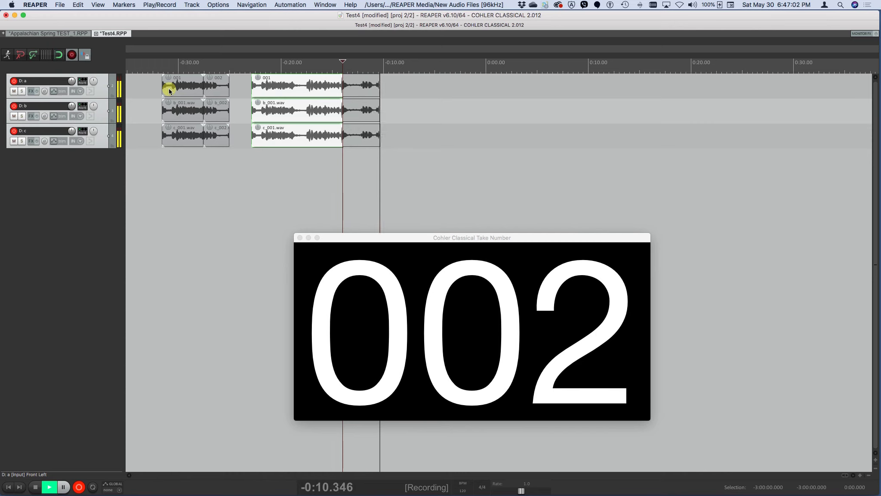
pyautogui.press('space')
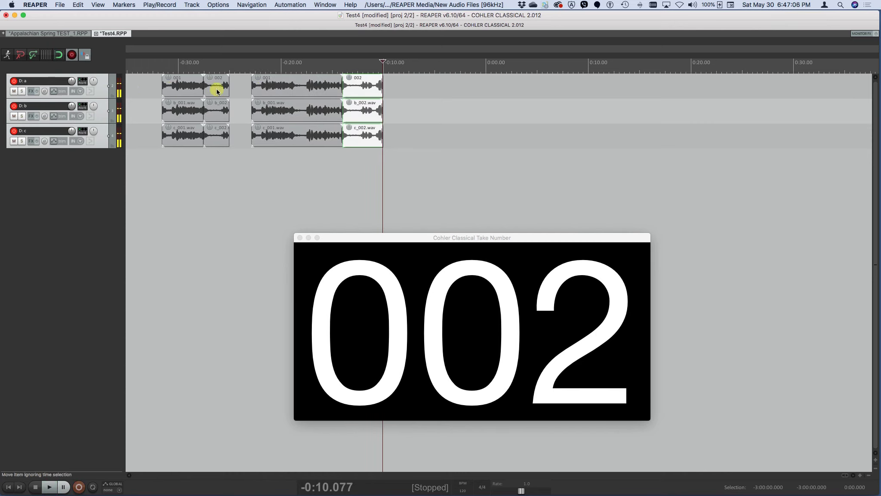
# Step: Select the earliest take 001 items and exit take recording mode, disarming the tracks and closing the take number window
pyautogui.click(187, 86)
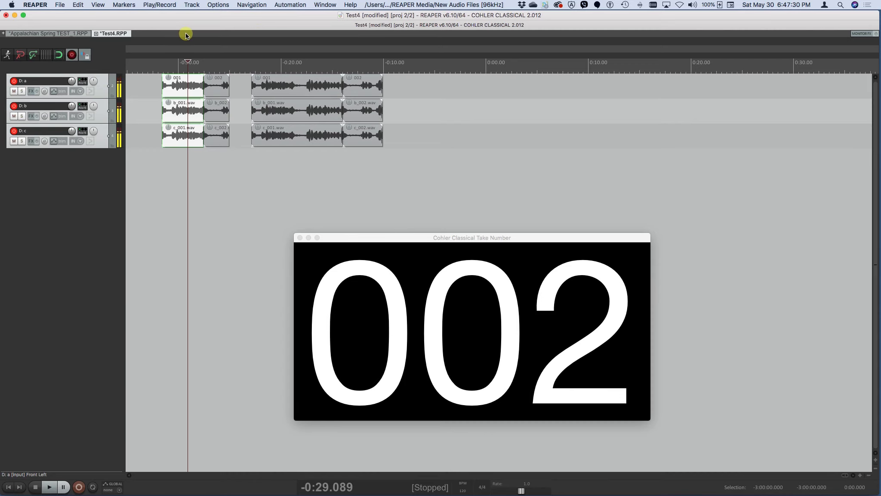
pyautogui.click(72, 55)
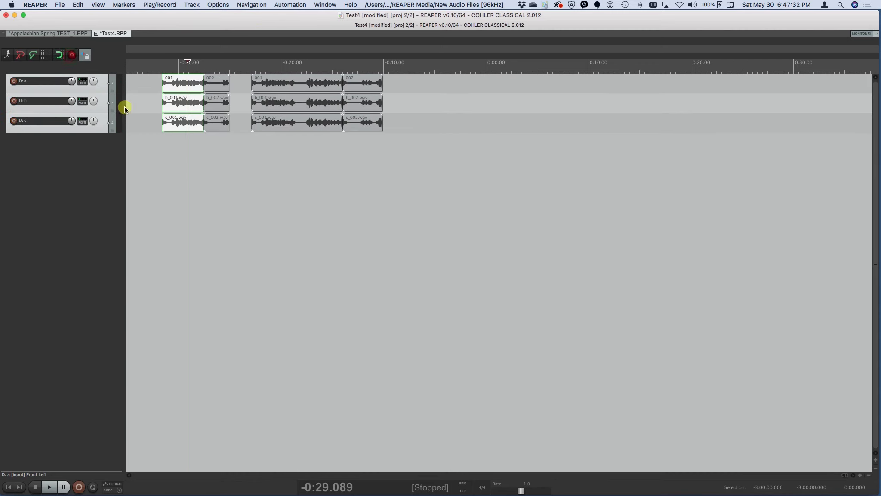
pyautogui.click(218, 5)
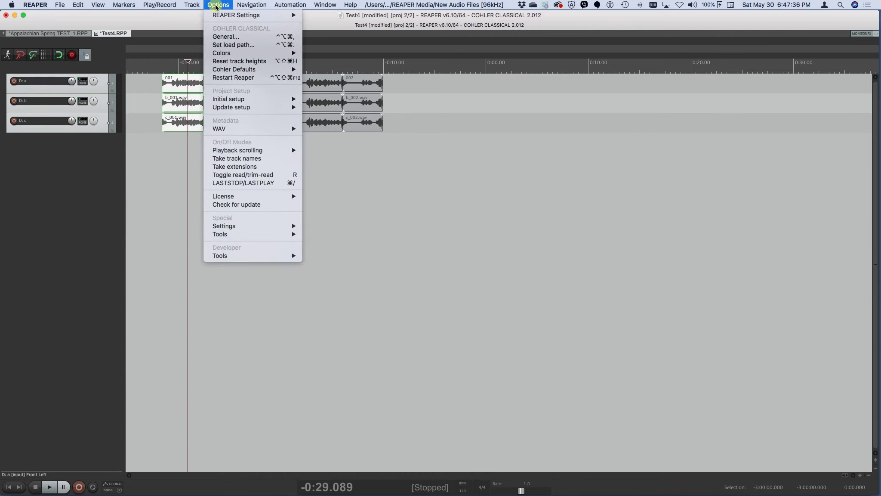
pyautogui.click(223, 37)
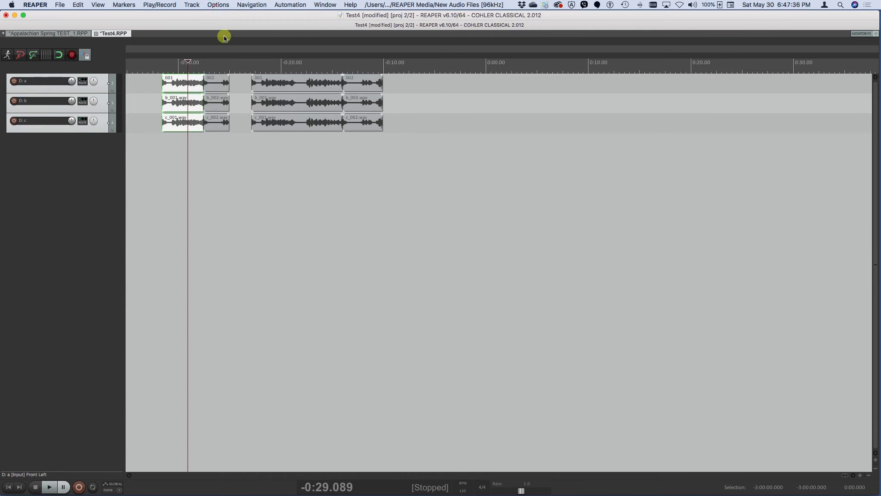
# Step: Try to delete single items of the first take 002, first on track c and again on track a, acknowledging each repair notice
pyautogui.click(219, 124)
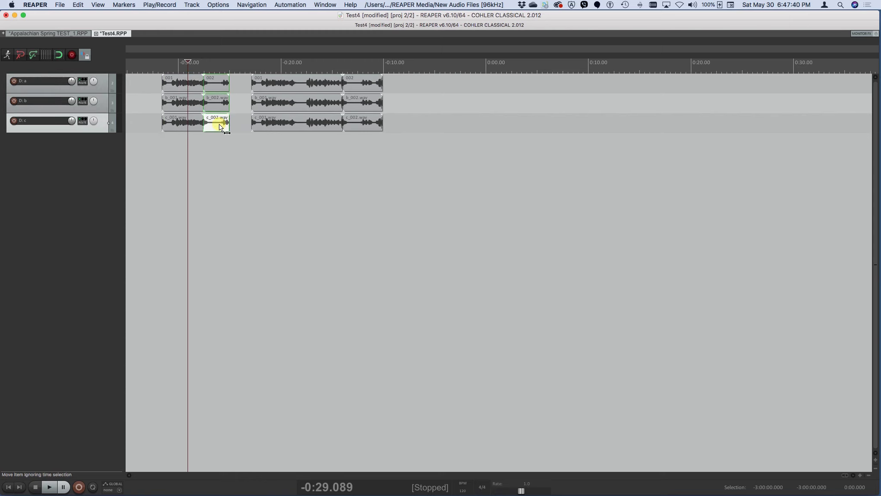
pyautogui.press('Delete')
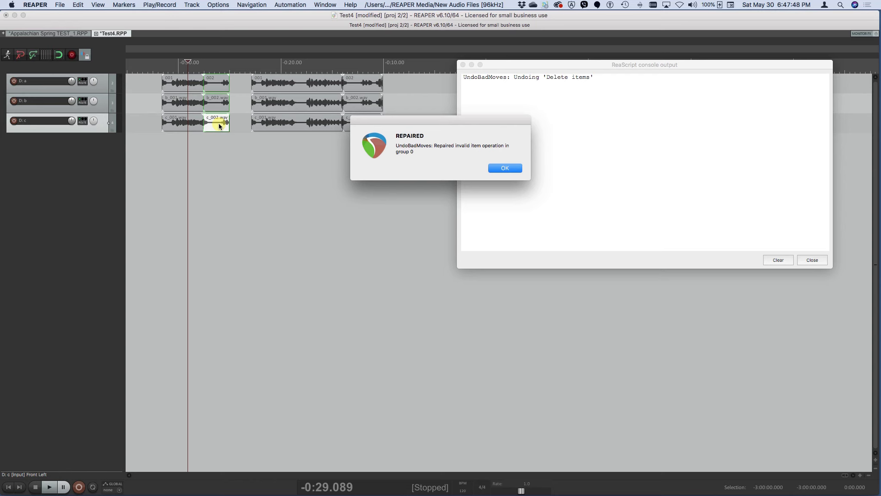
pyautogui.press('Return')
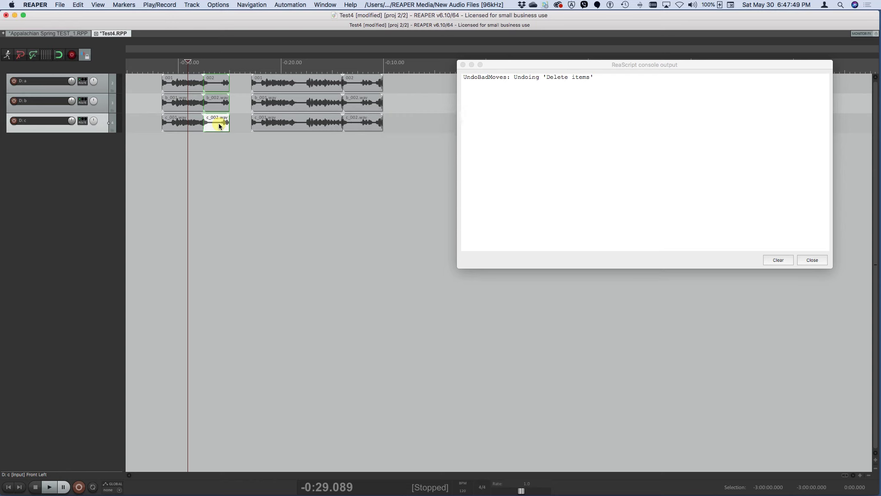
pyautogui.keyDown('alt'); pyautogui.click(215, 84); pyautogui.keyUp('alt')
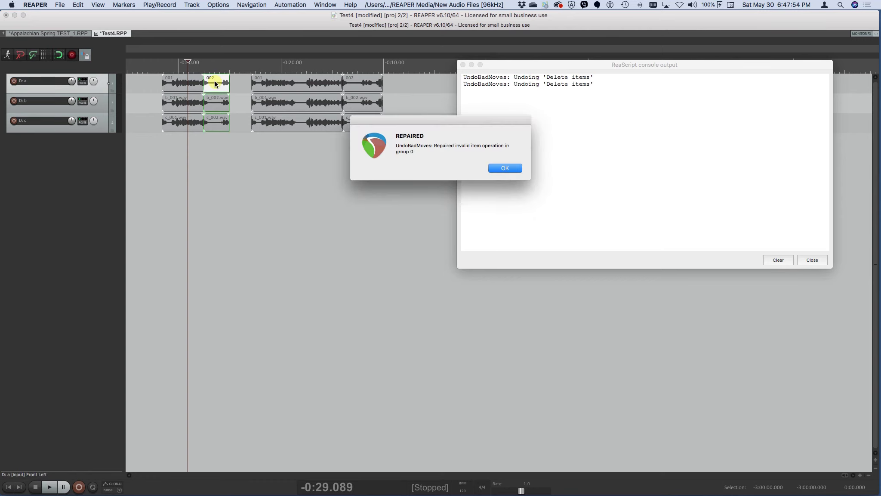
pyautogui.press('Return')
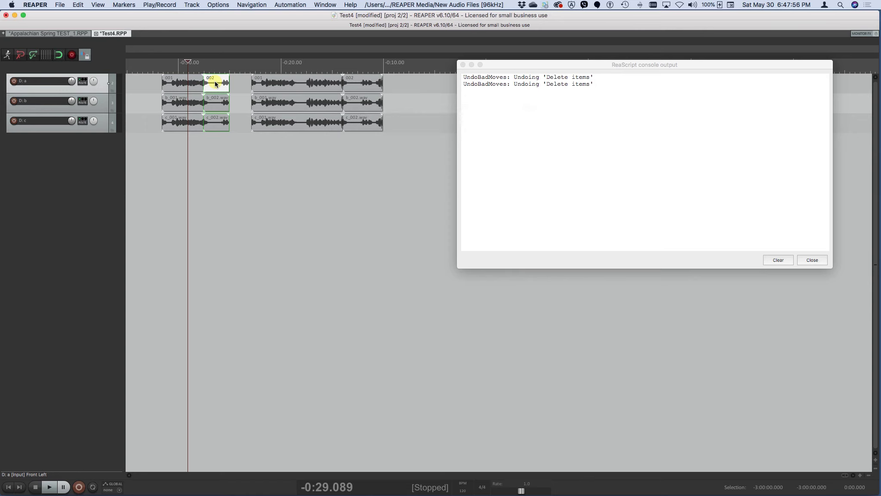
# Step: Try to delete only the track a item of the second take 002, acknowledge the repair notice and close the script console
pyautogui.press('Delete')
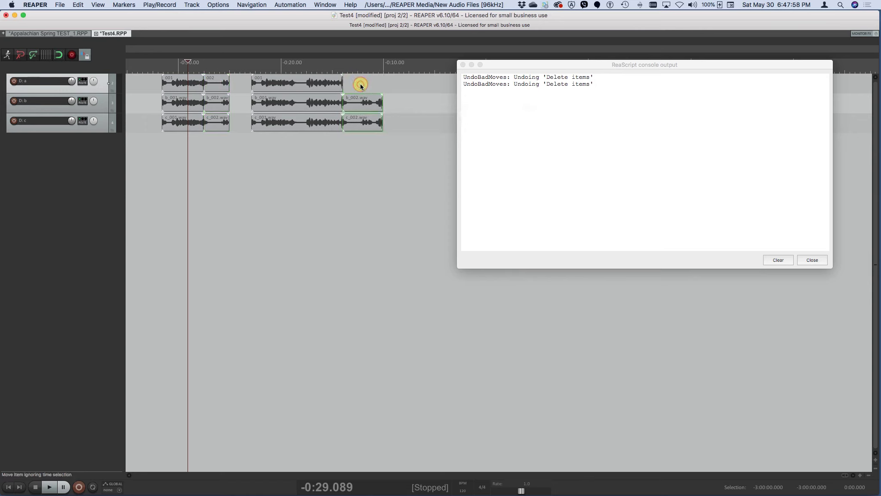
pyautogui.press('Return')
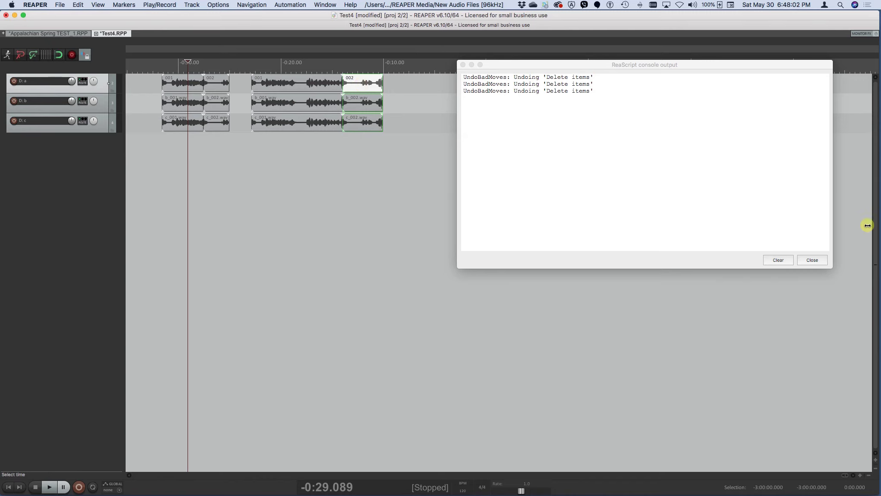
pyautogui.click(815, 261)
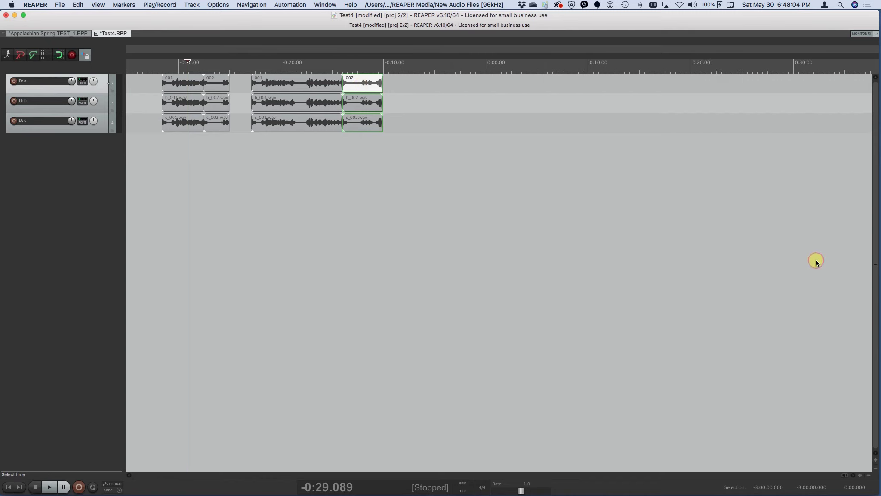